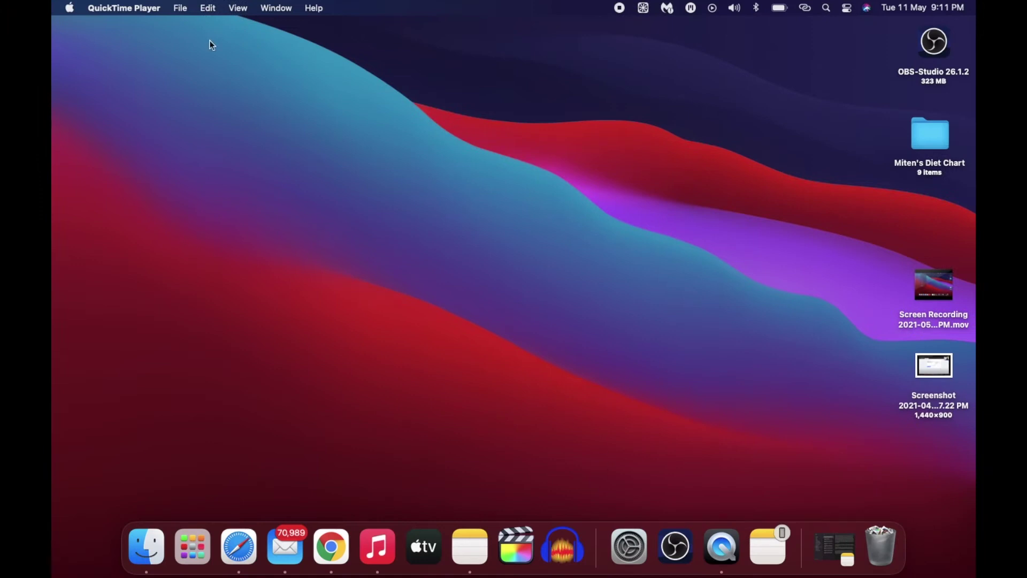
# Open About This Mac to review the MacBook Air's Big Sur 11.2.3 and 8 GB memory specs.
pyautogui.click(70, 9)
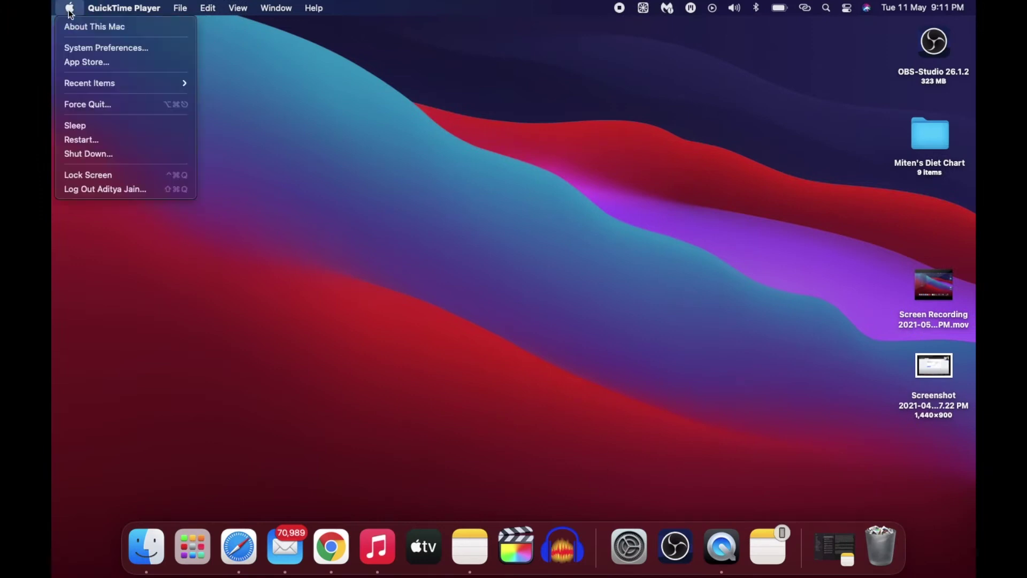
pyautogui.click(93, 27)
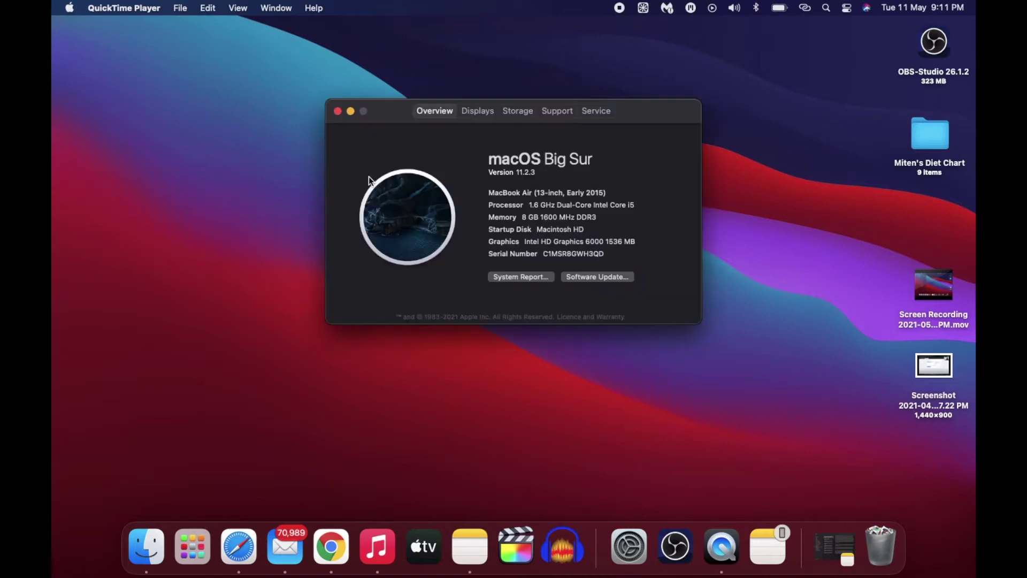
pyautogui.moveTo(400, 111); pyautogui.dragTo(381, 132)
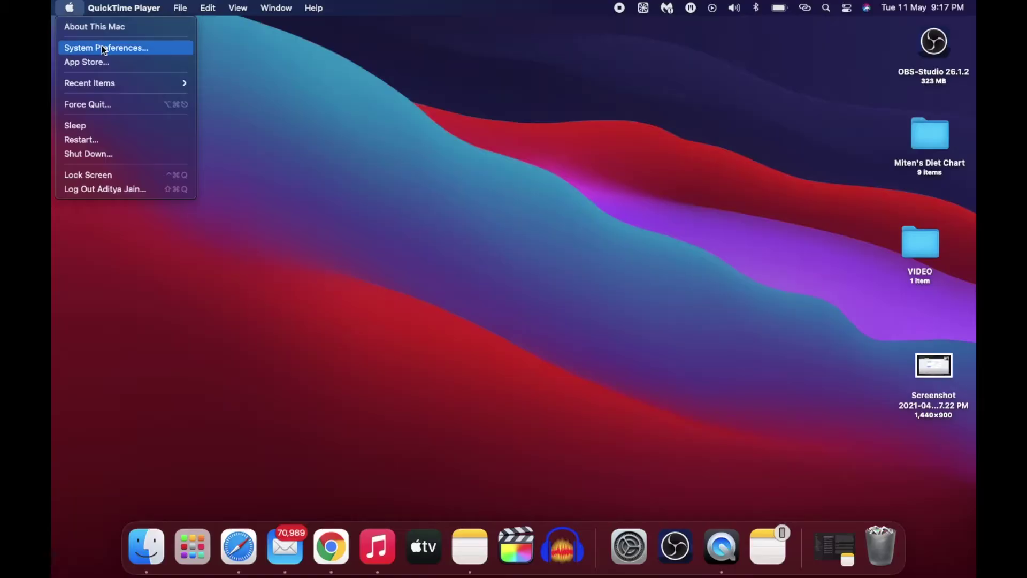
# Bring up the Login Items list under Users & Groups in System Preferences.
pyautogui.click(101, 47)
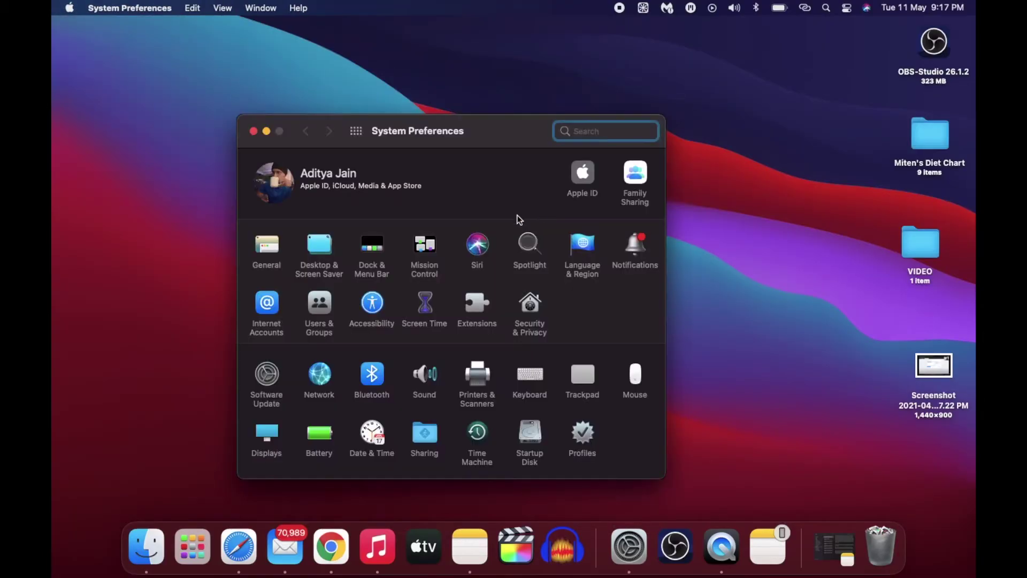
pyautogui.click(319, 303)
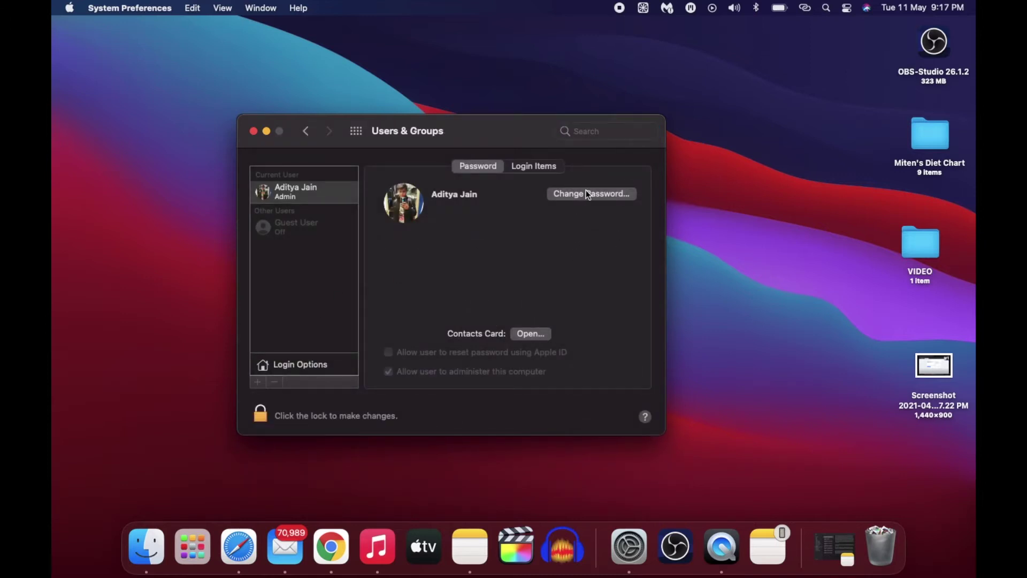
pyautogui.click(545, 168)
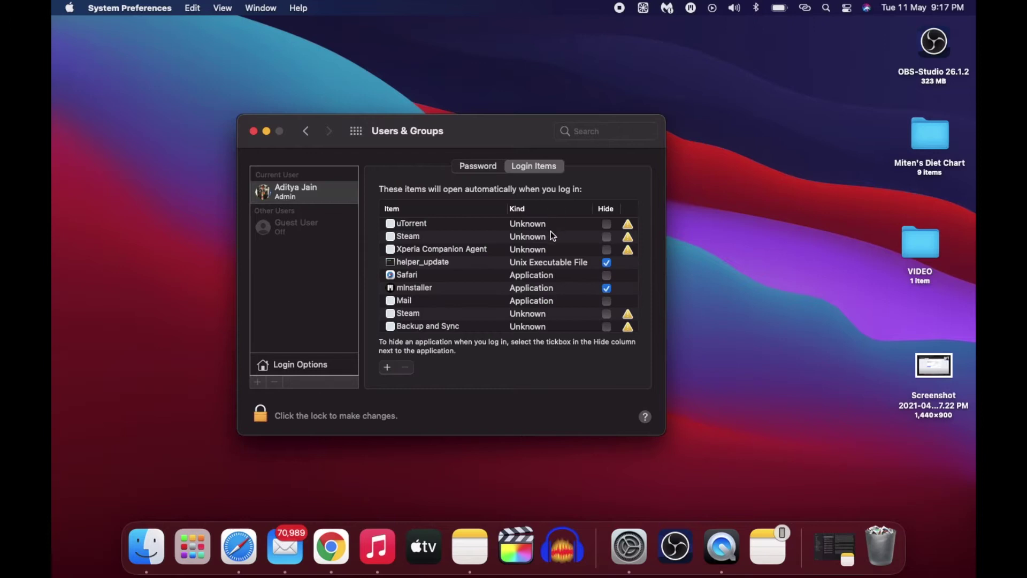
pyautogui.scroll(-1, 546, 282)
pyautogui.scroll(1, 546, 282)
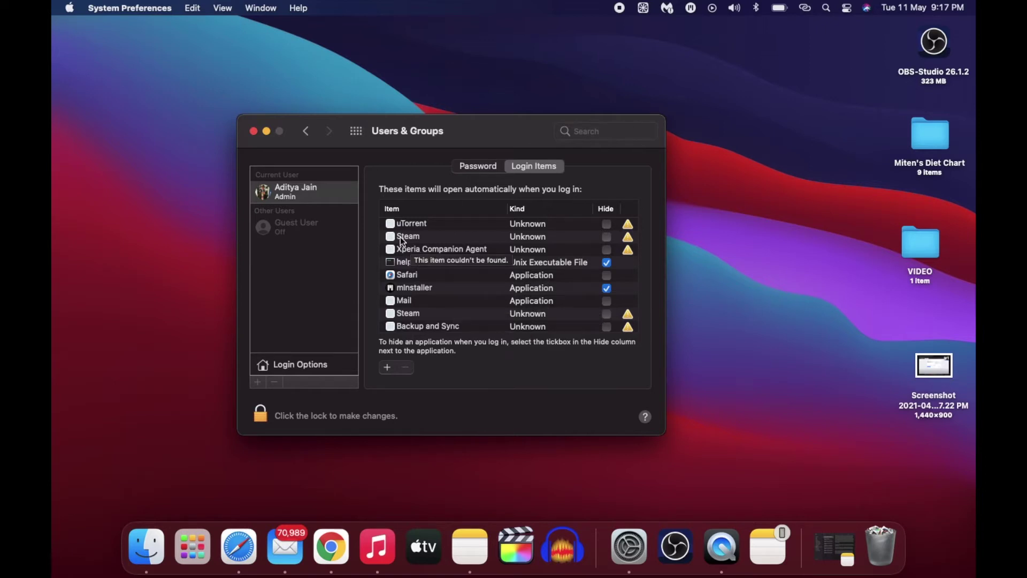
# Tick Hide for Steam, uTorrent and Xperia Companion Agent, and untick helper_update.
pyautogui.click(607, 236)
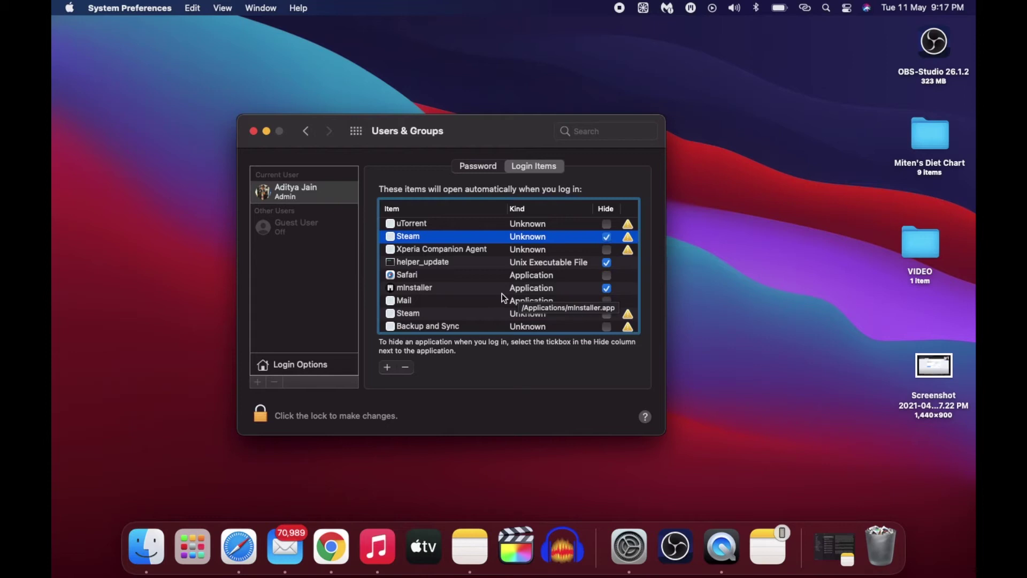
pyautogui.click(607, 223)
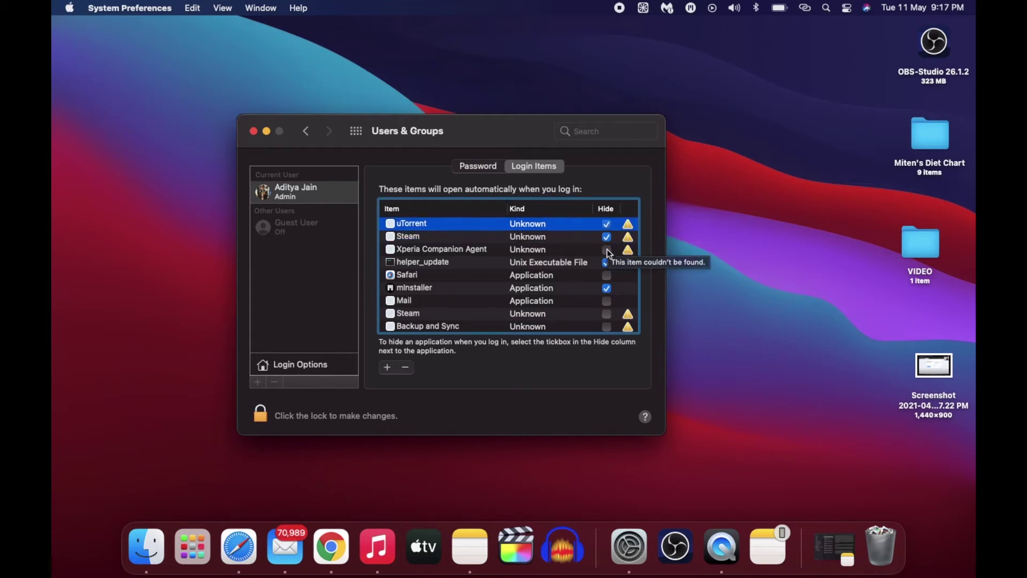
pyautogui.click(606, 250)
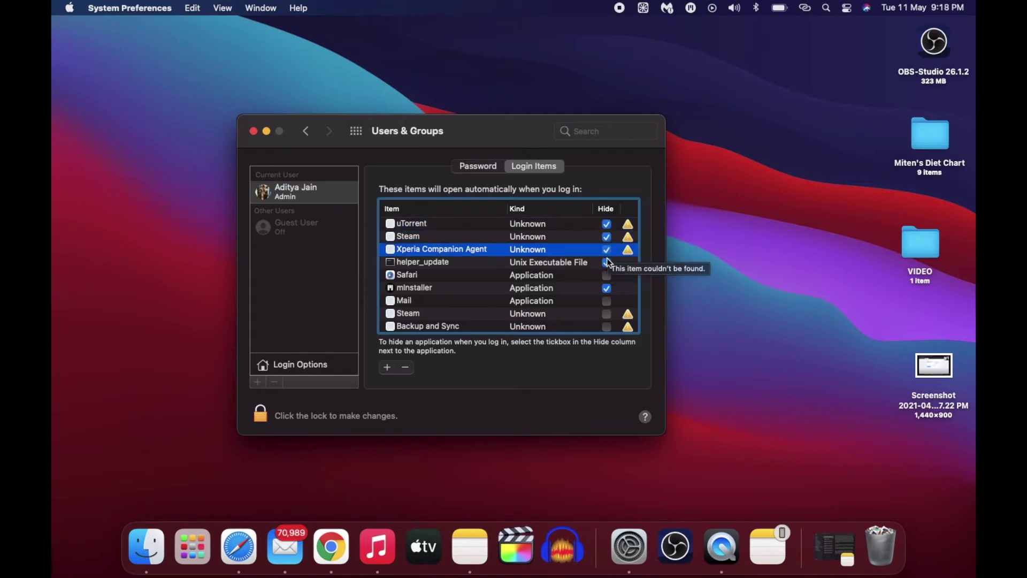
pyautogui.click(607, 263)
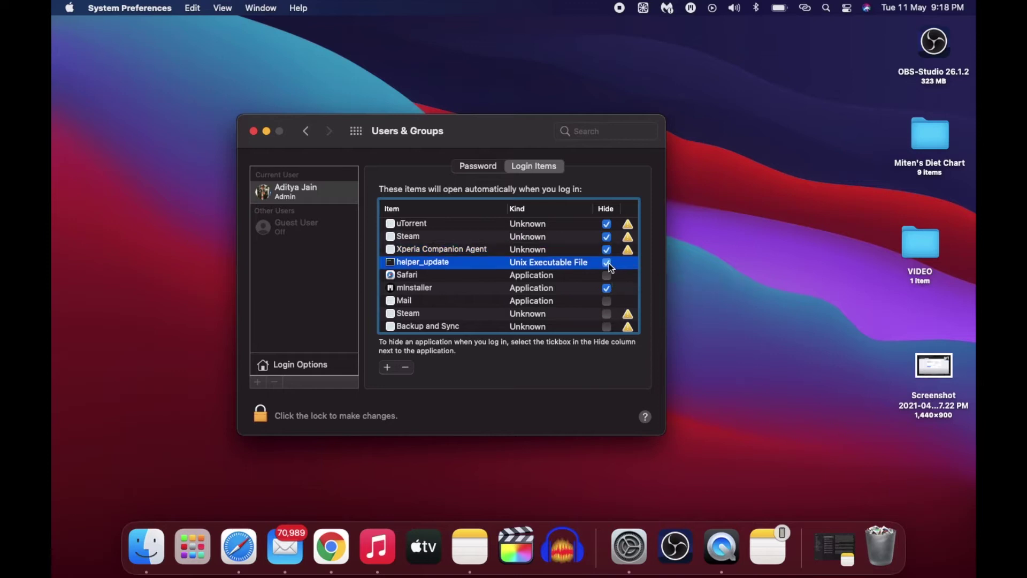
pyautogui.scroll(-1, 562, 303)
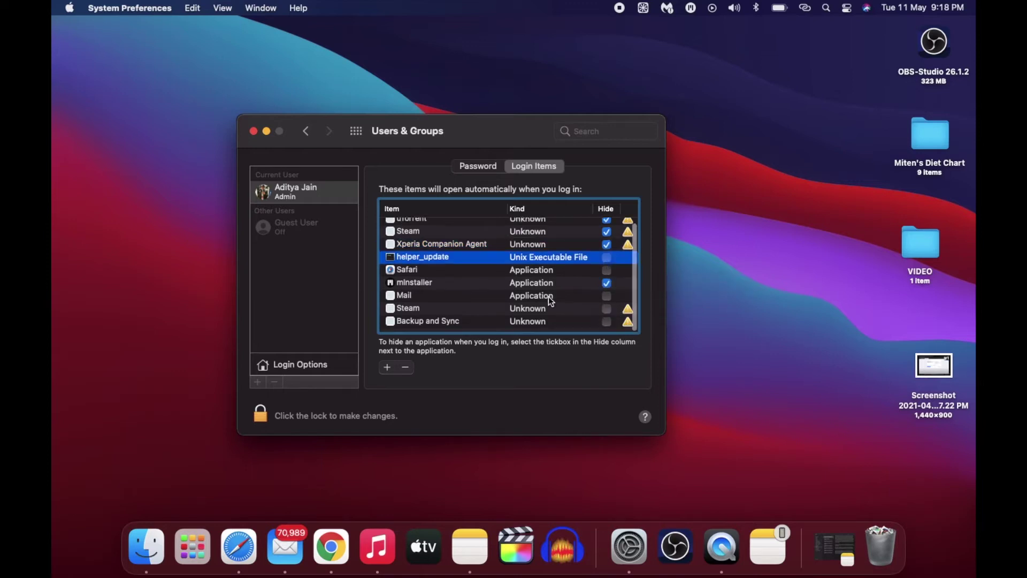
pyautogui.click(607, 326)
pyautogui.click(608, 315)
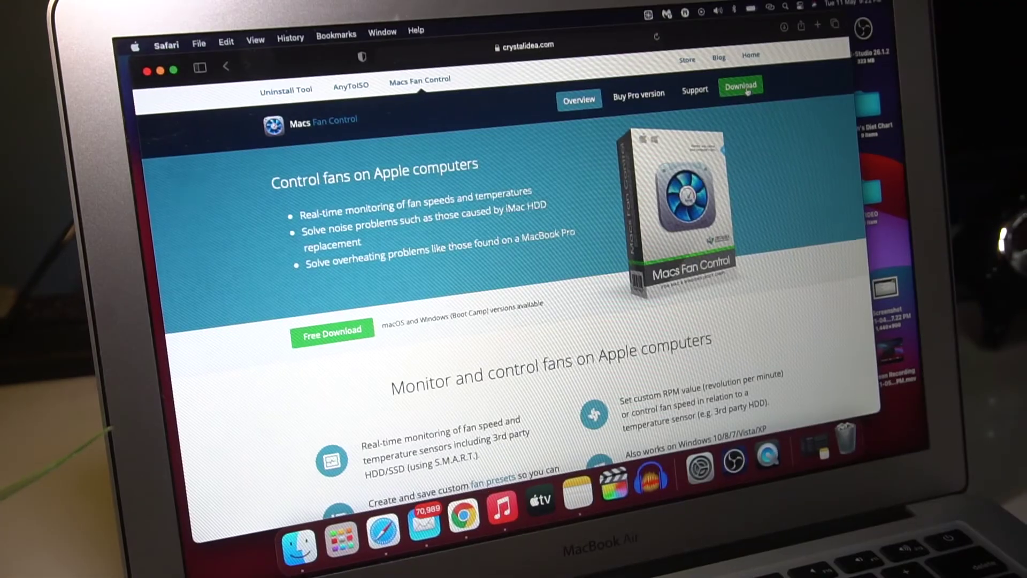
# Start the Macs Fan Control download from its crystalidea.com product page.
pyautogui.click(748, 89)
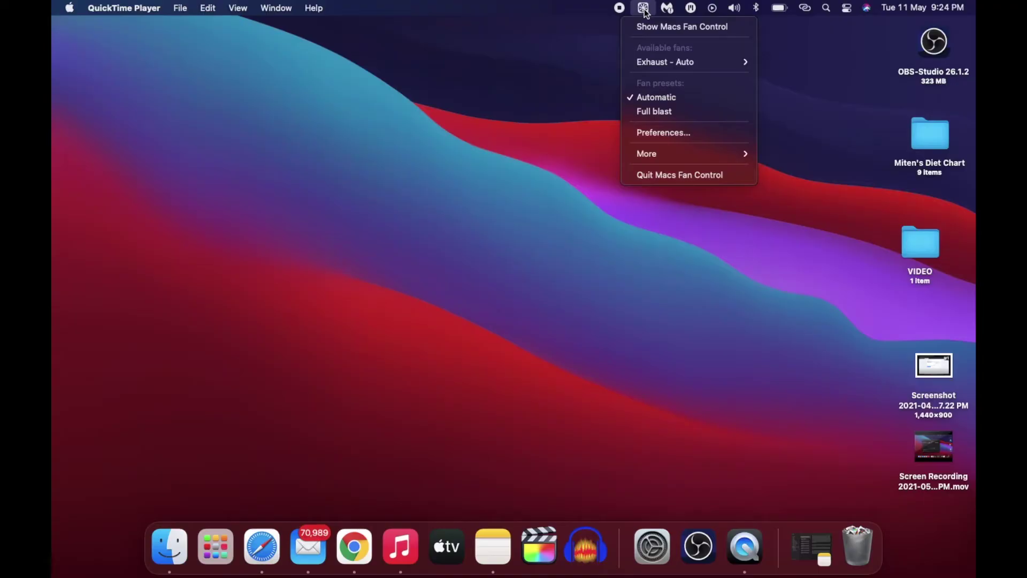
# Show the Macs Fan Control window from the menu-bar icon and maximise it.
pyautogui.click(657, 28)
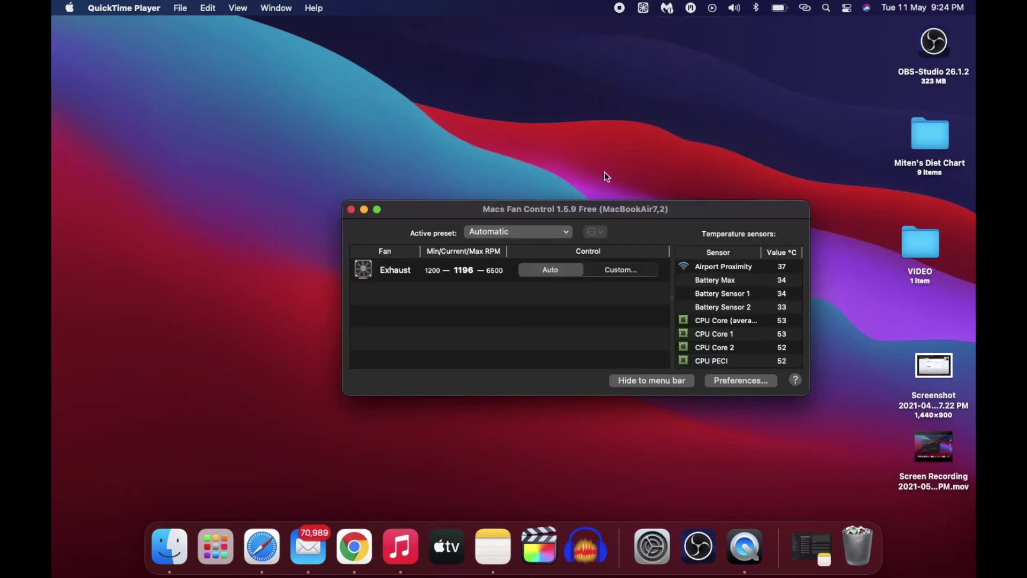
pyautogui.moveTo(417, 216); pyautogui.dragTo(416, 206)
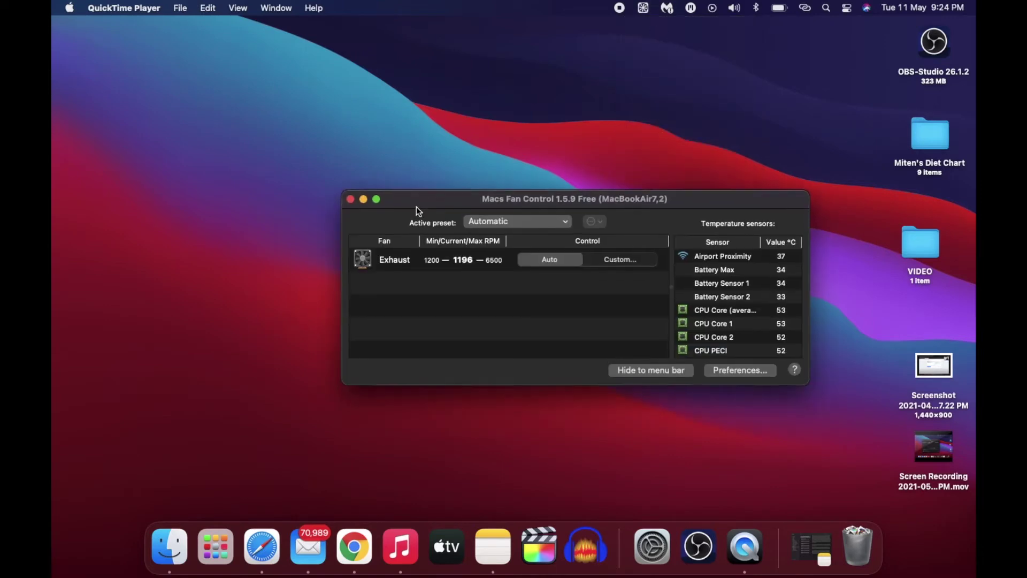
pyautogui.click(376, 199)
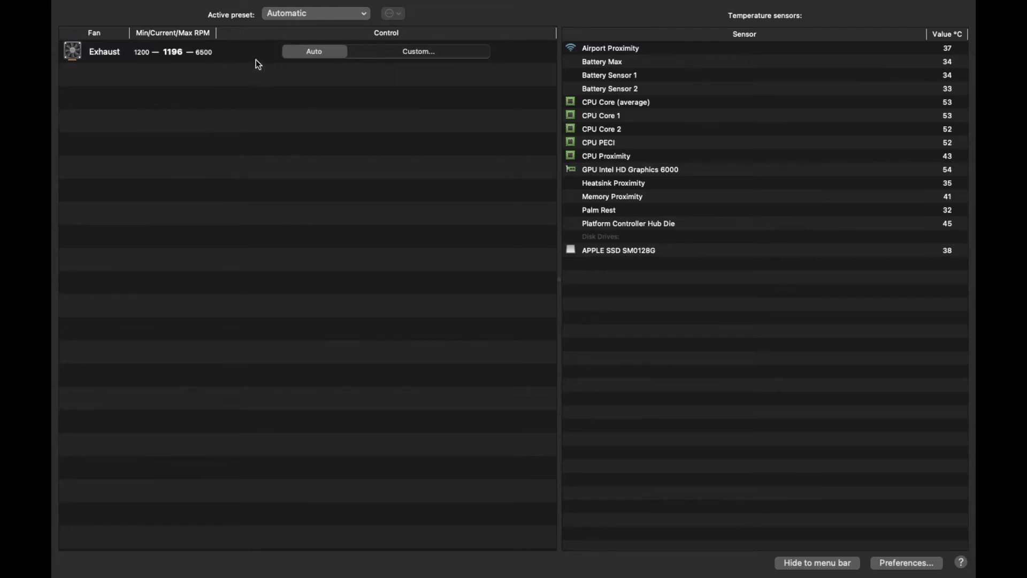
# Set the active fan preset to Full blast, holding the Exhaust fan at 6500 RPM.
pyautogui.click(329, 13)
pyautogui.click(325, 62)
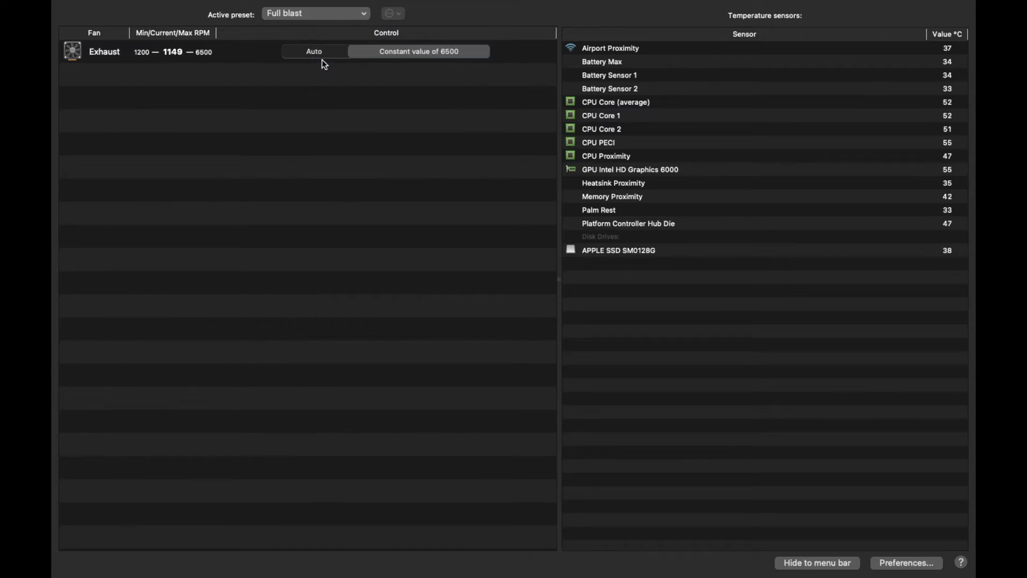
pyautogui.click(336, 13)
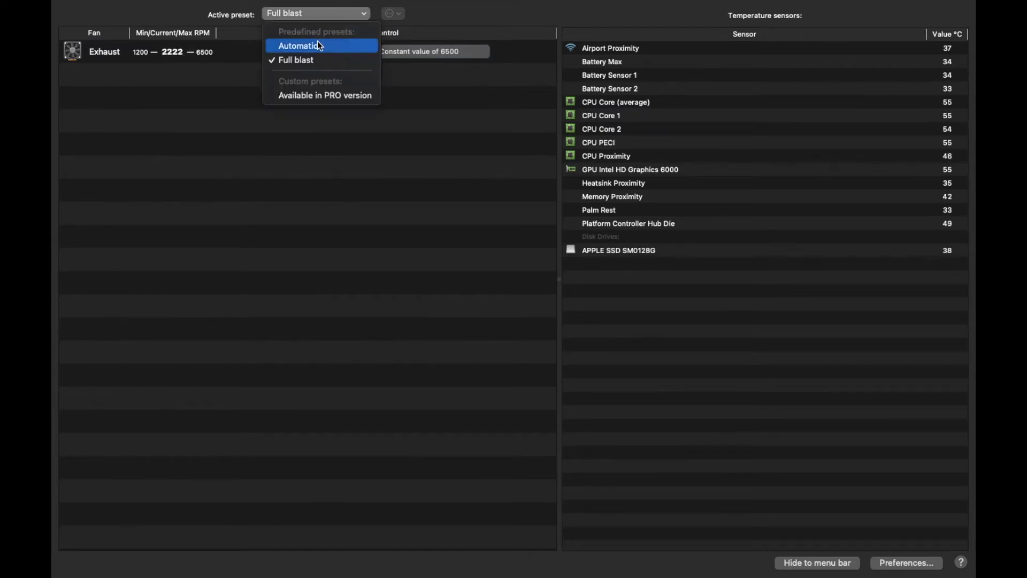
pyautogui.click(316, 41)
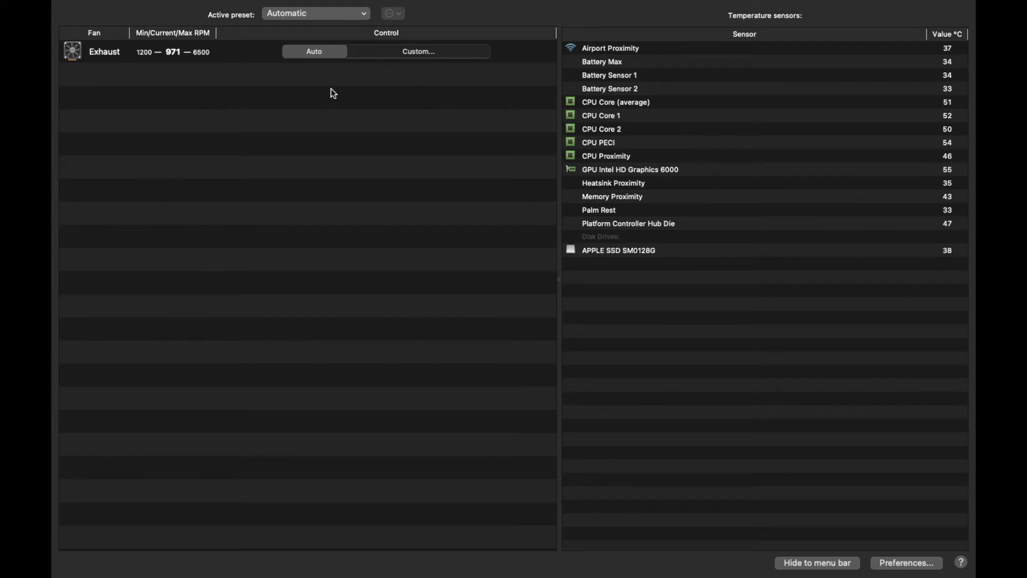
pyautogui.click(355, 13)
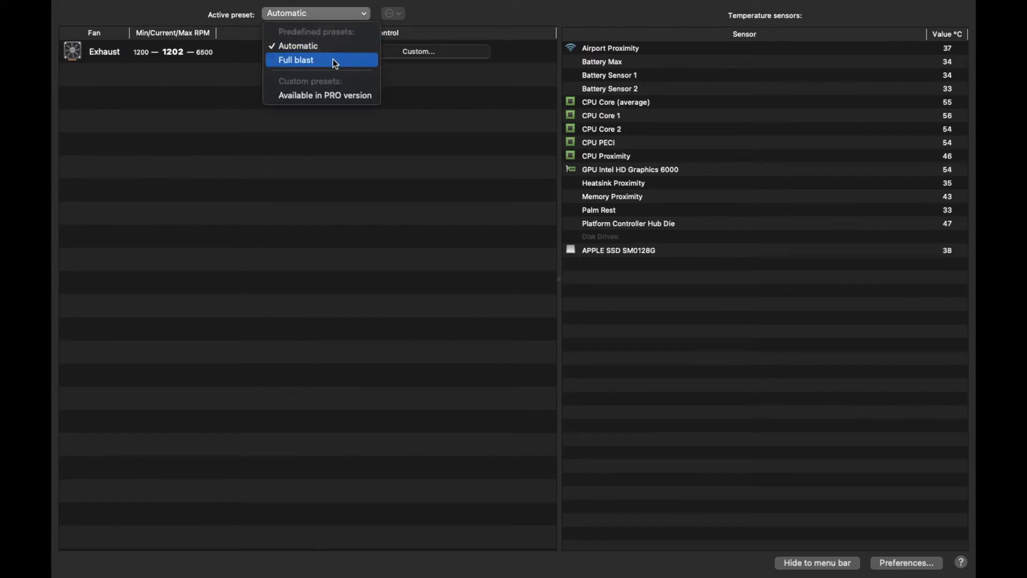
pyautogui.click(333, 60)
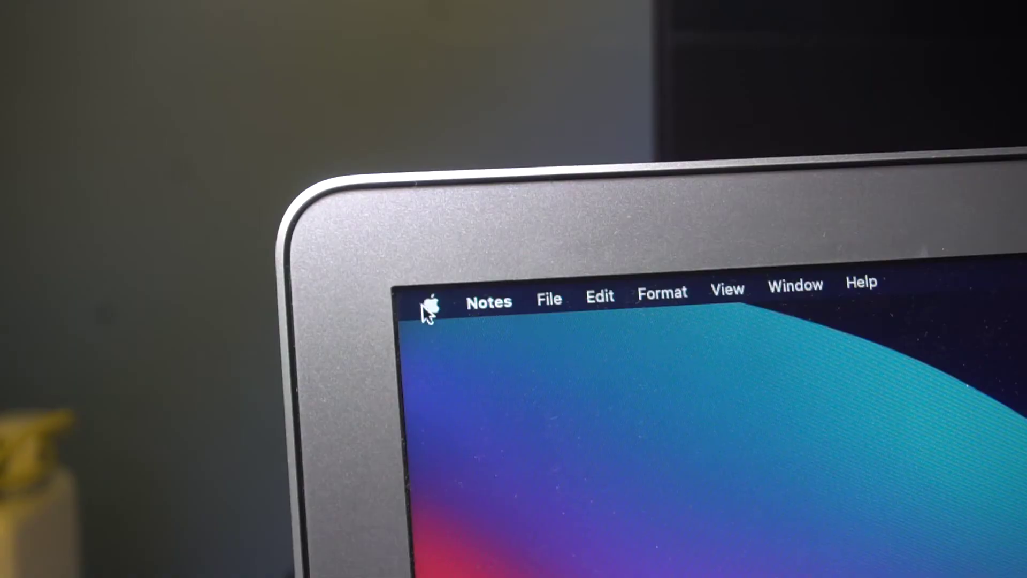
# Go to the Storage overview in About This Mac.
pyautogui.click(431, 307)
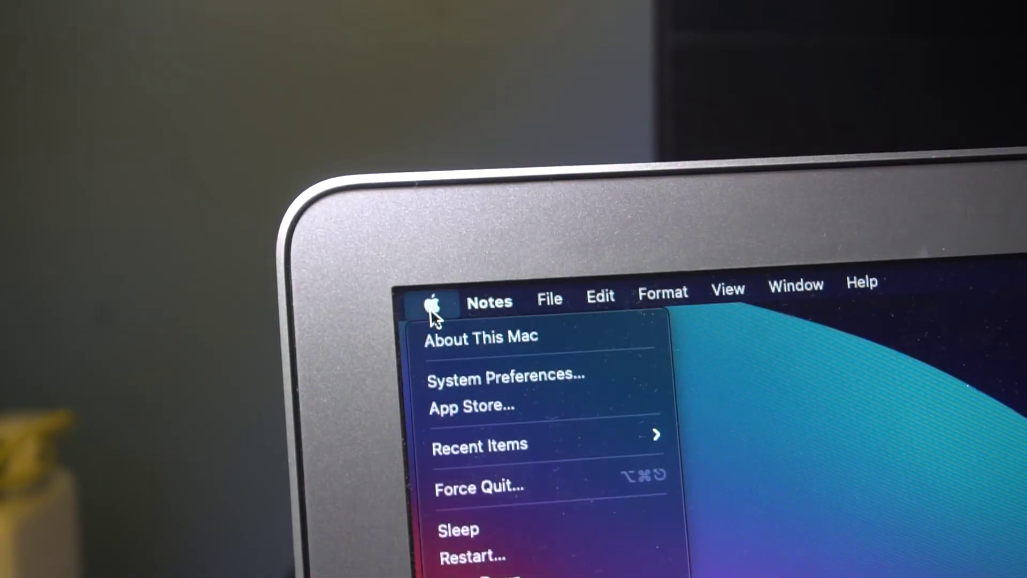
pyautogui.click(458, 343)
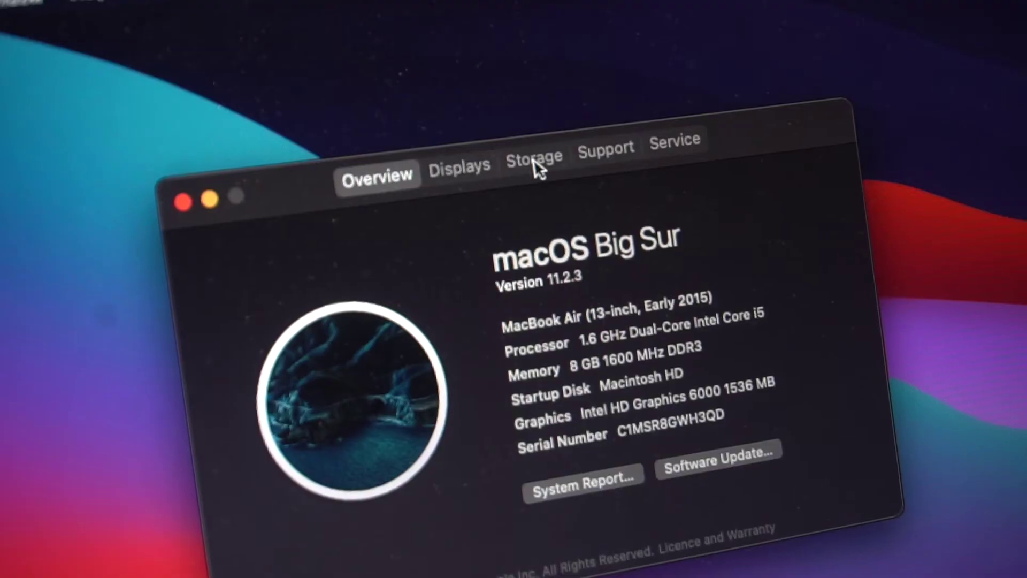
pyautogui.click(539, 157)
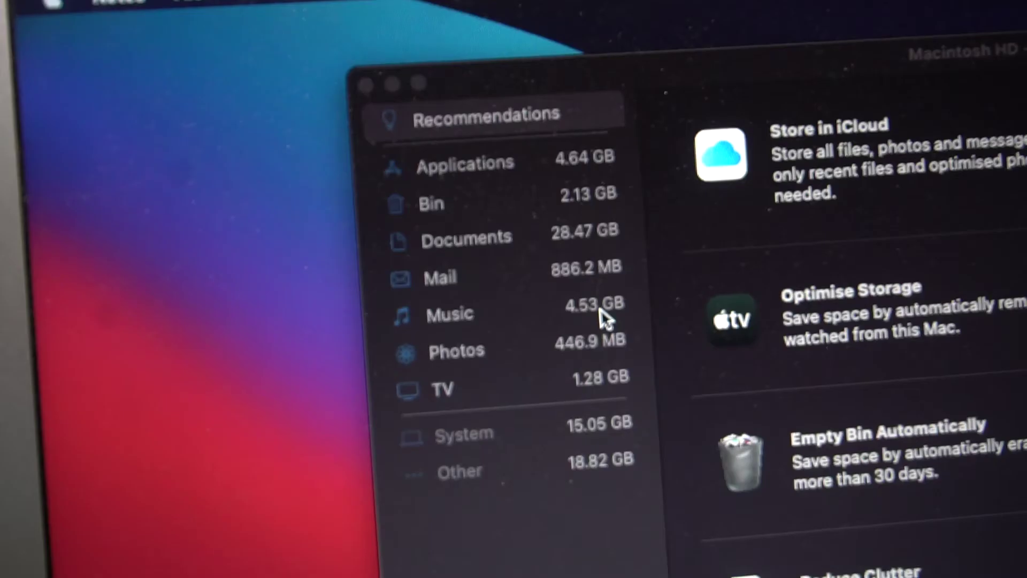
# Browse Applications, Bin, Documents, Mail, Music, Photos and TV storage categories.
pyautogui.click(547, 151)
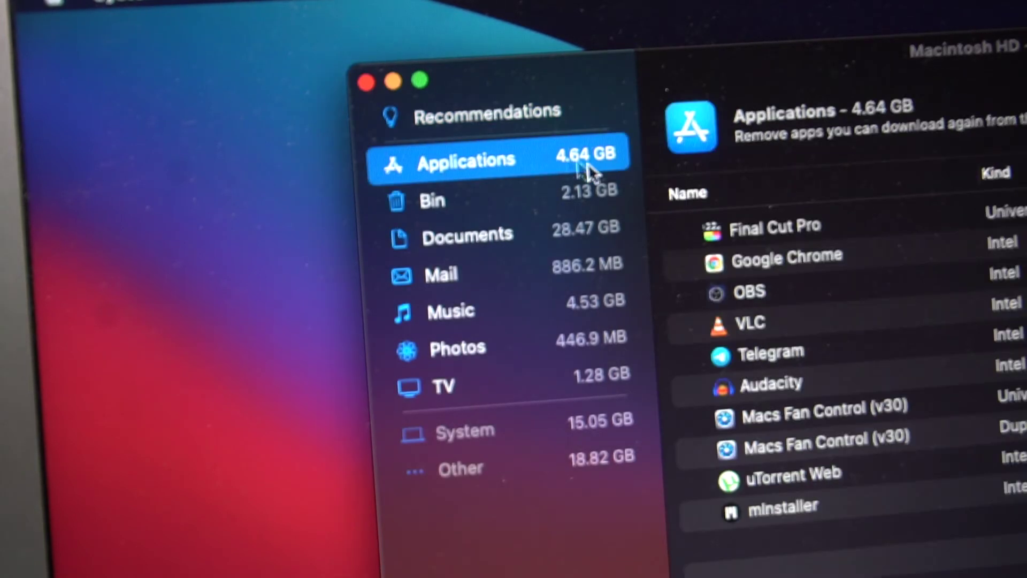
pyautogui.click(568, 196)
pyautogui.click(554, 226)
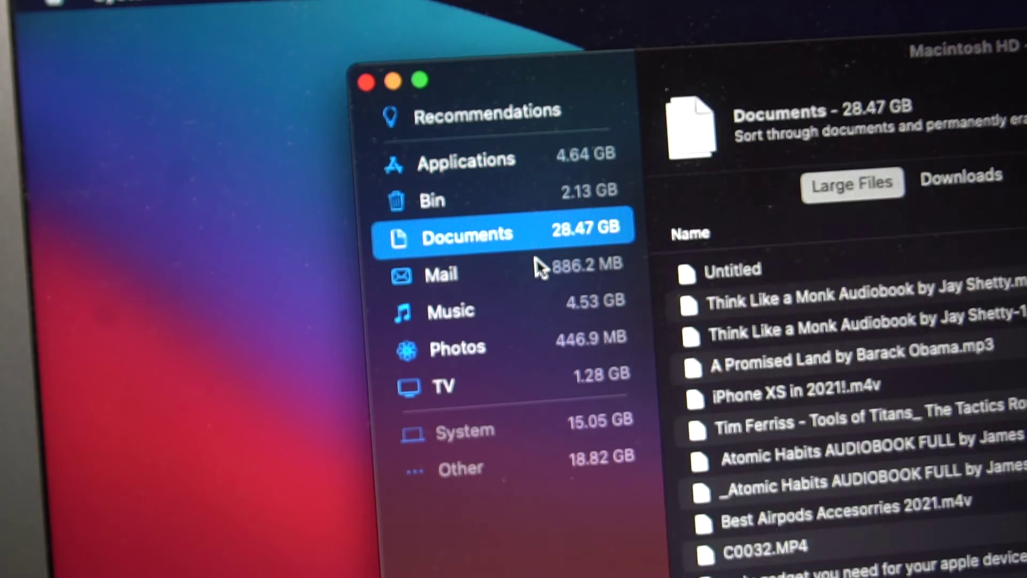
pyautogui.click(537, 265)
pyautogui.click(527, 320)
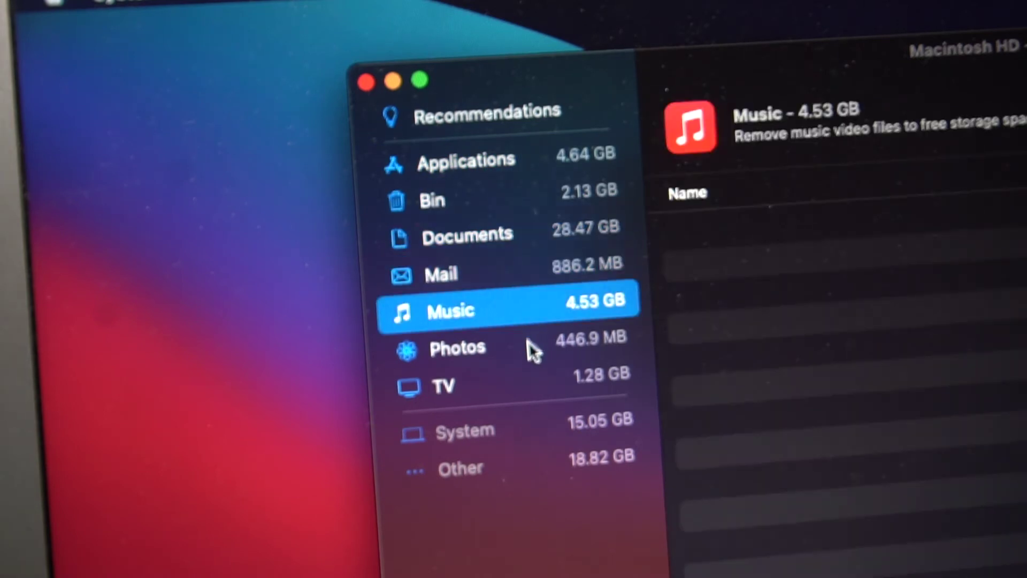
pyautogui.click(529, 345)
pyautogui.click(519, 390)
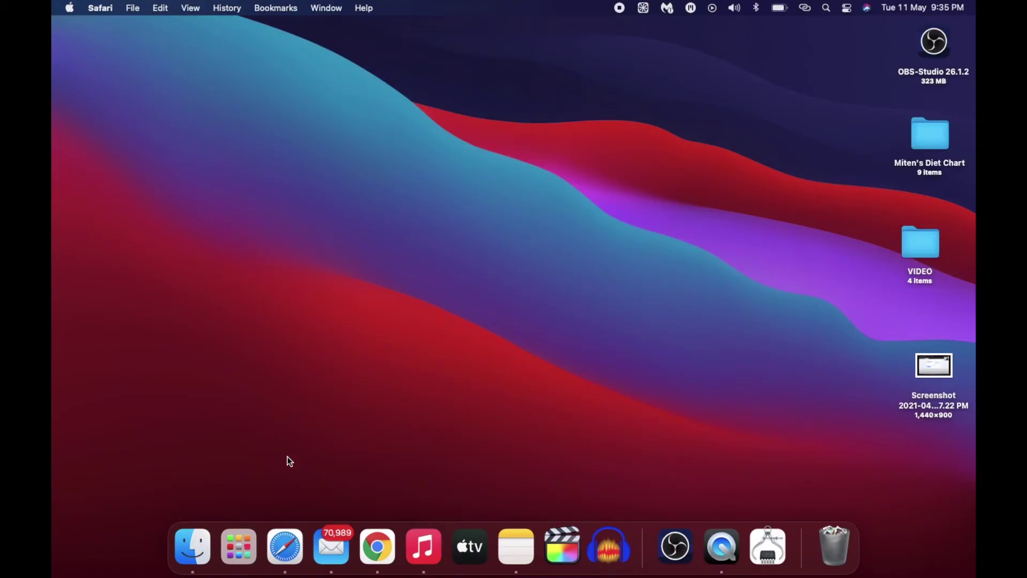
# Open and close Safari, then quit both Safari and Music from their Dock icons.
pyautogui.click(275, 540)
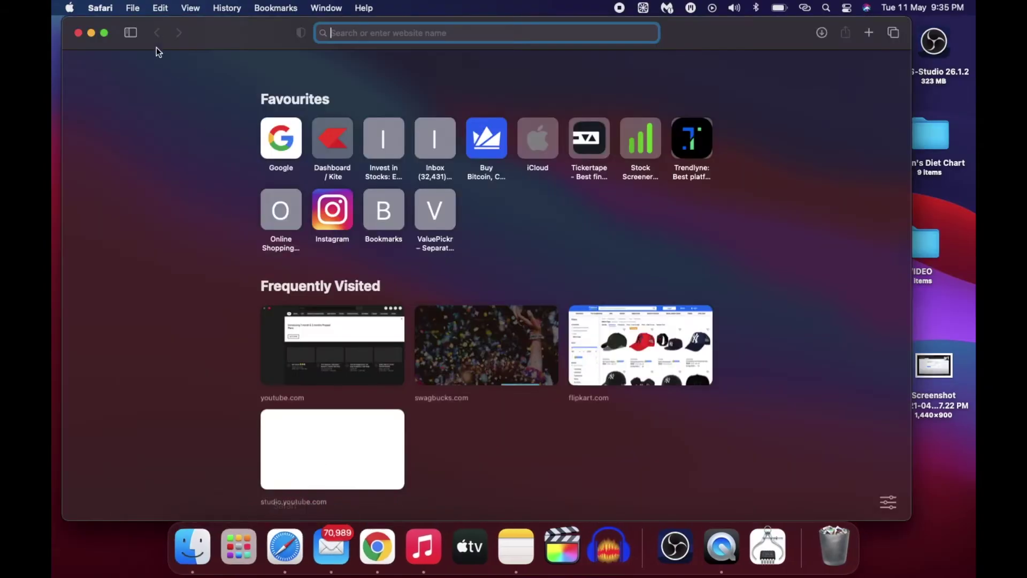
pyautogui.click(79, 33)
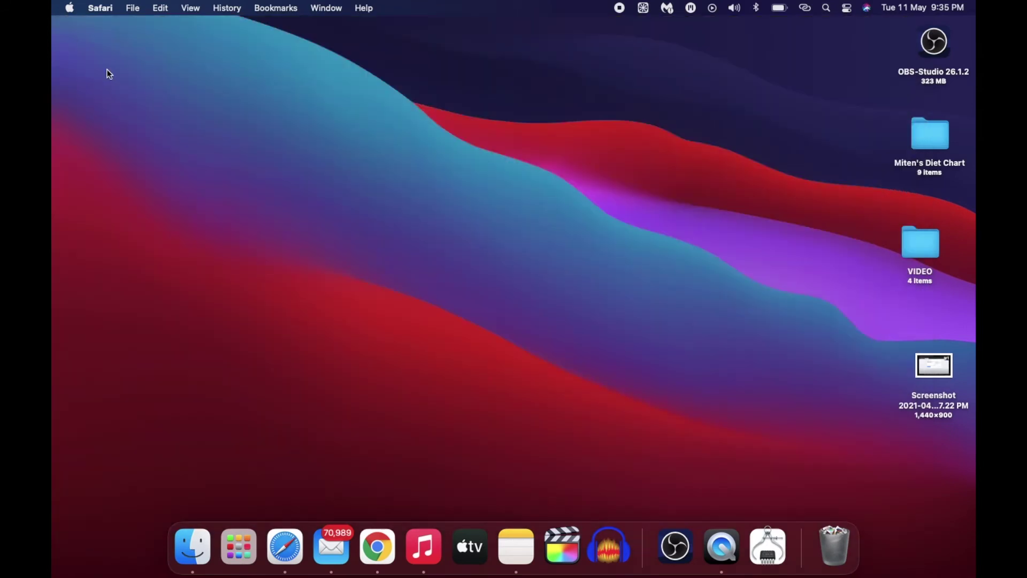
pyautogui.rightClick(284, 545)
pyautogui.click(315, 459)
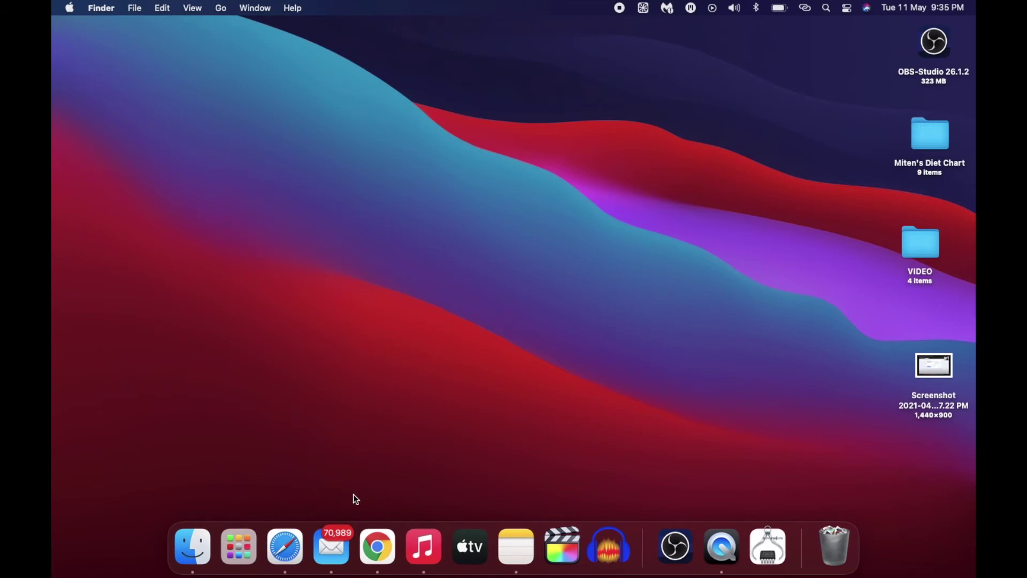
pyautogui.rightClick(418, 533)
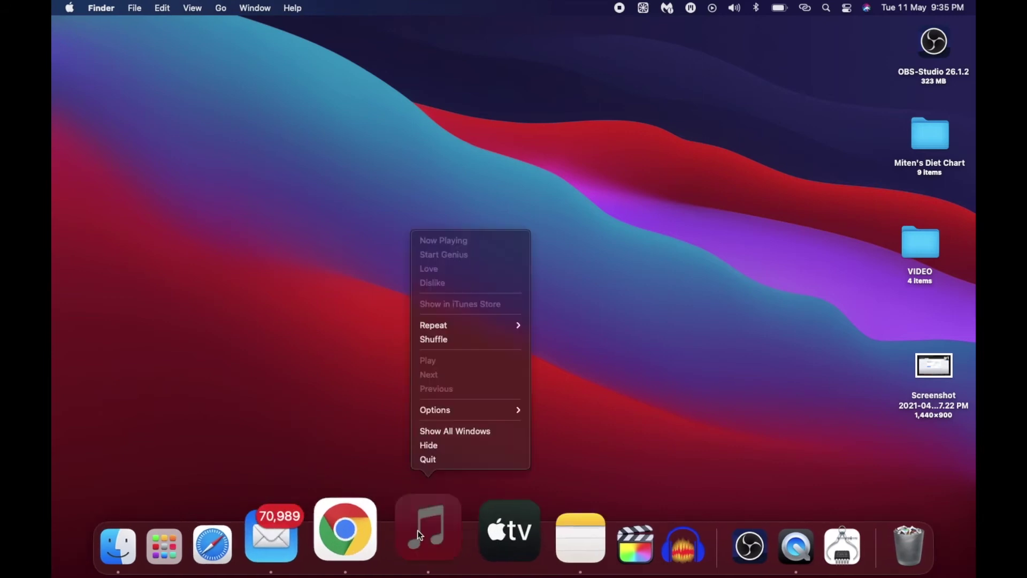
pyautogui.click(447, 461)
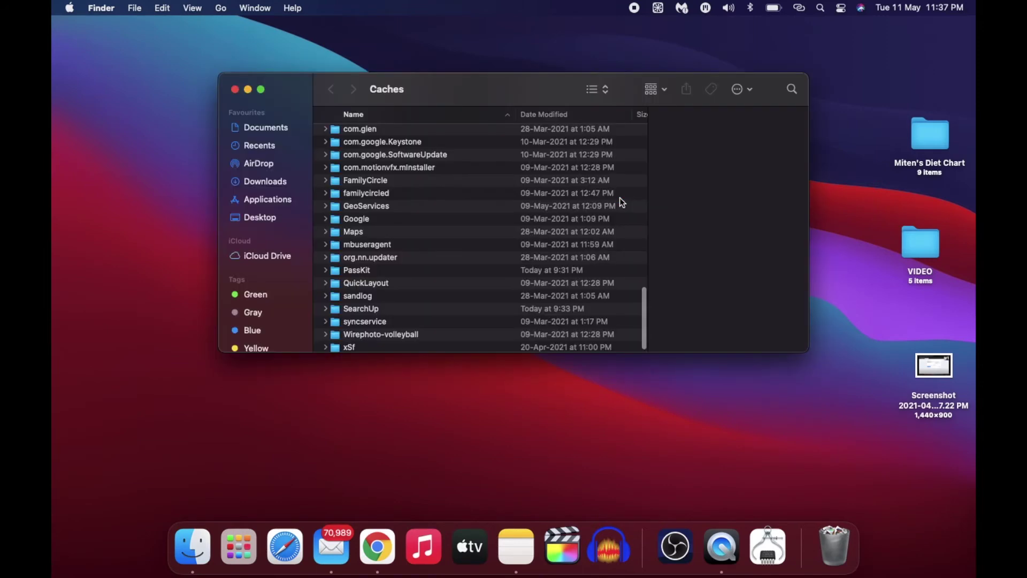
# Select all 73 Caches items, about 673.1 MB, and move them to the Bin.
pyautogui.scroll(5, 513, 251)
pyautogui.scroll(10, 513, 250)
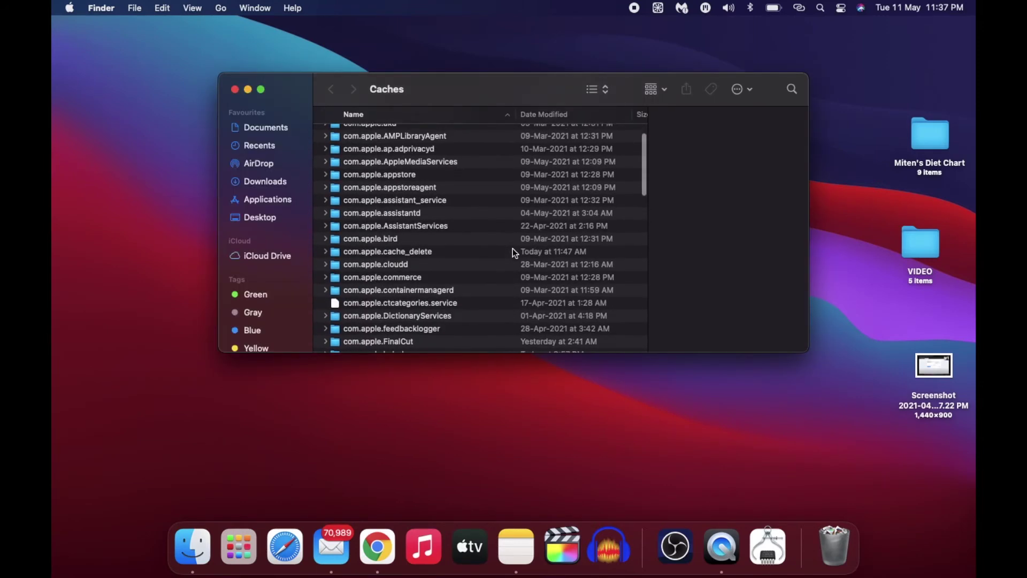
pyautogui.scroll(-15, 512, 250)
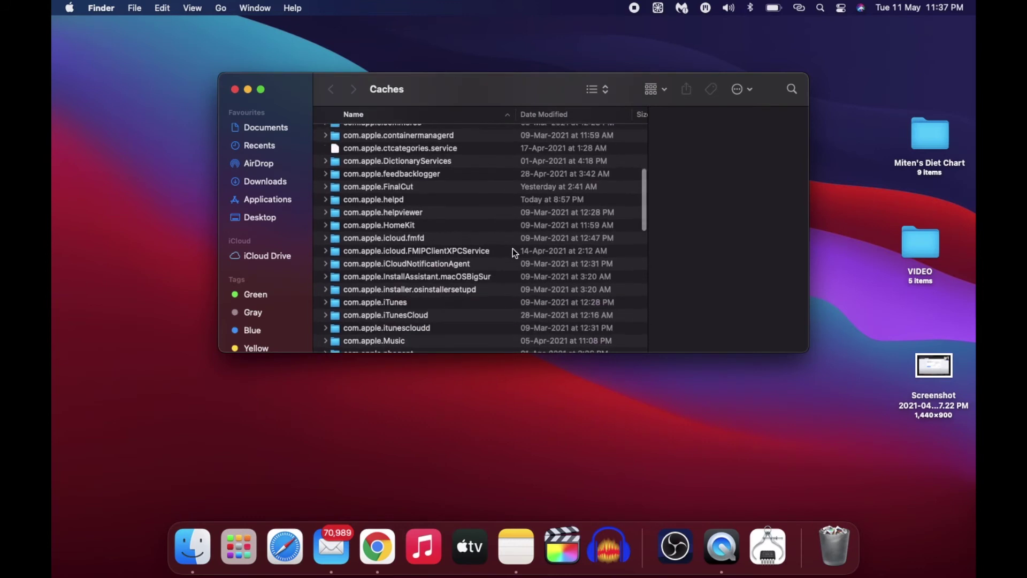
pyautogui.scroll(10, 513, 249)
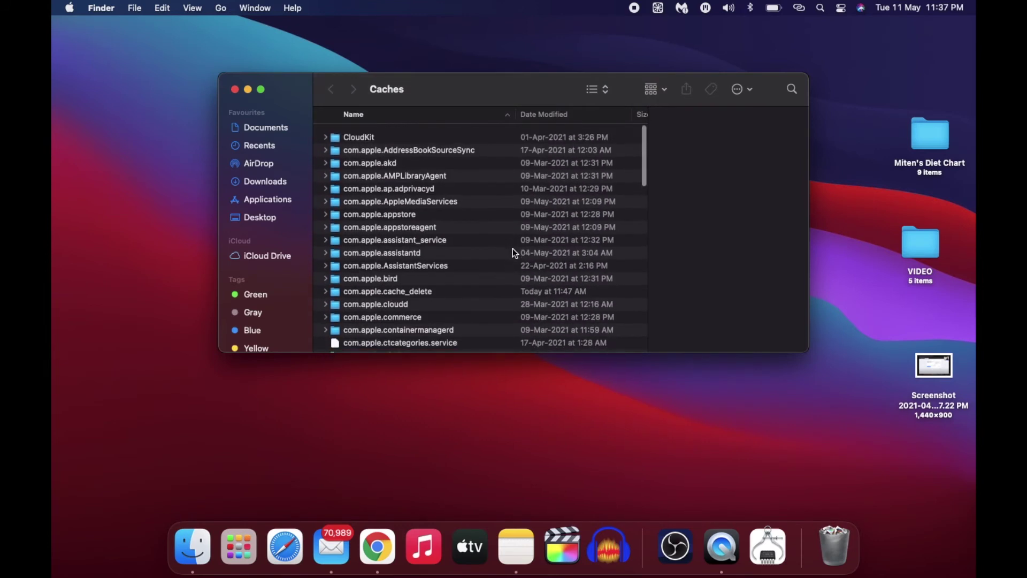
pyautogui.scroll(-8, 512, 249)
pyautogui.scroll(-10, 512, 254)
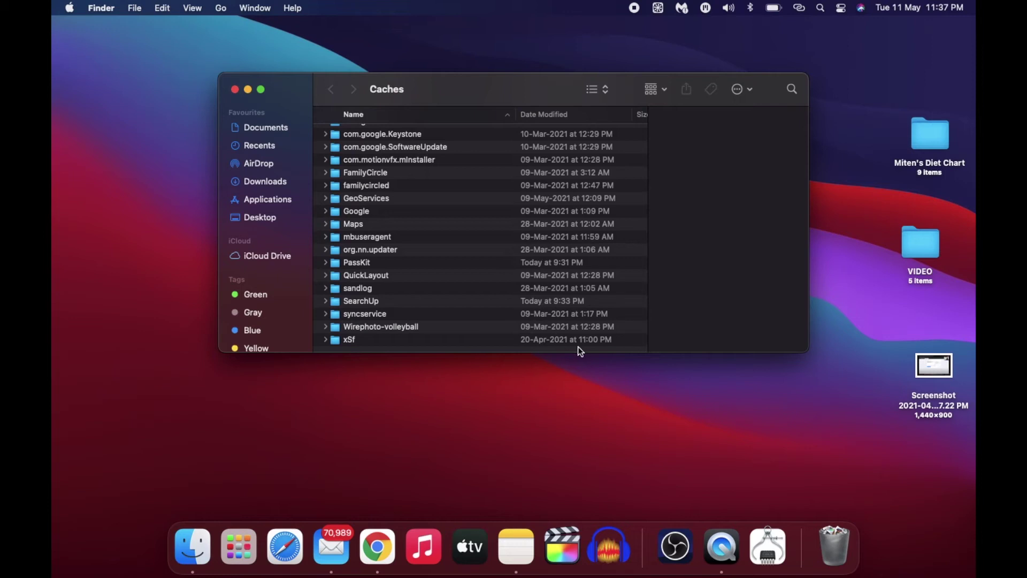
pyautogui.moveTo(578, 345); pyautogui.dragTo(515, 72)
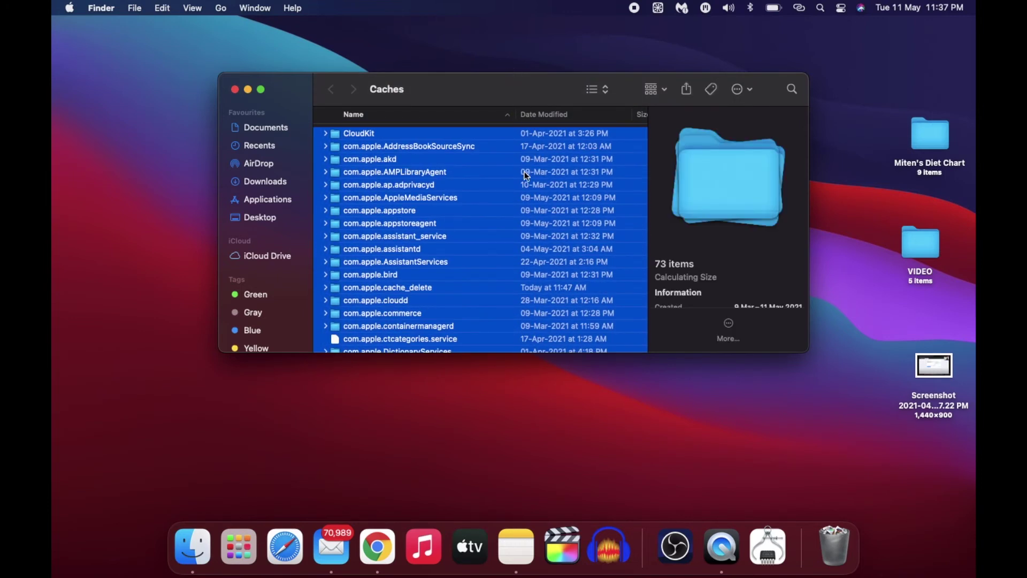
pyautogui.scroll(-3, 733, 262)
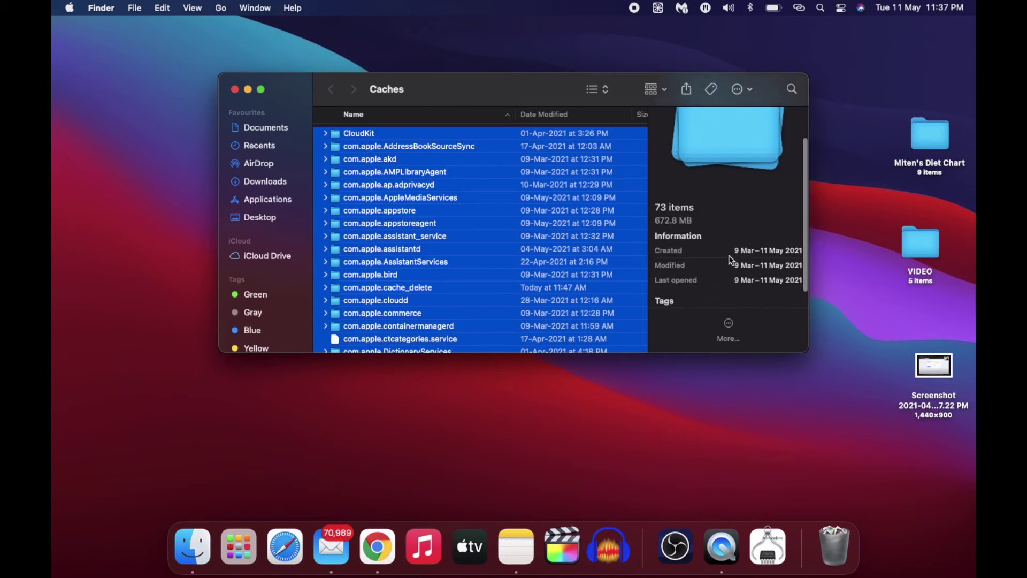
pyautogui.rightClick(523, 239)
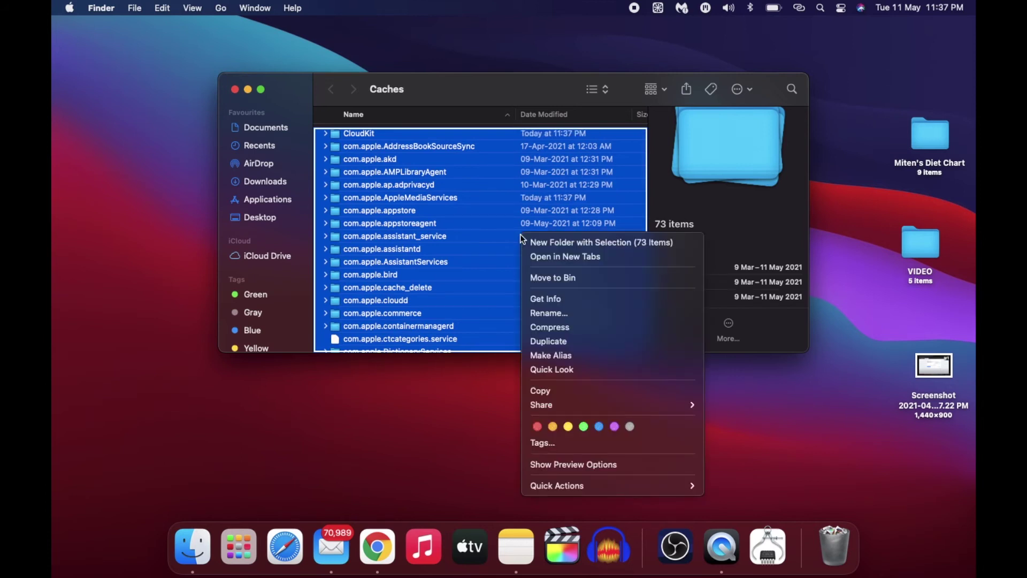
pyautogui.click(570, 279)
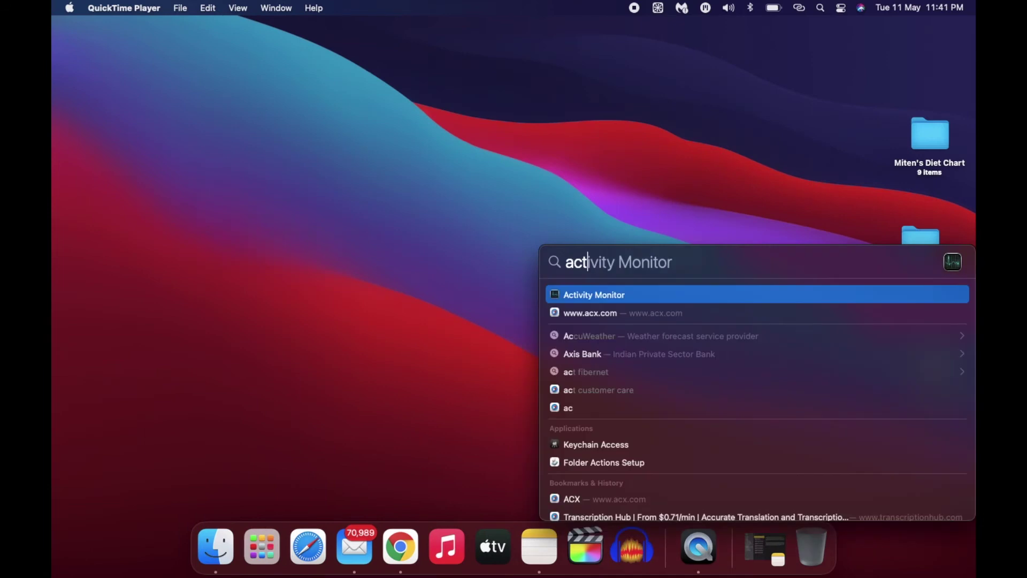
# Launch Activity Monitor and review processes ranked by memory use.
pyautogui.write('iv')
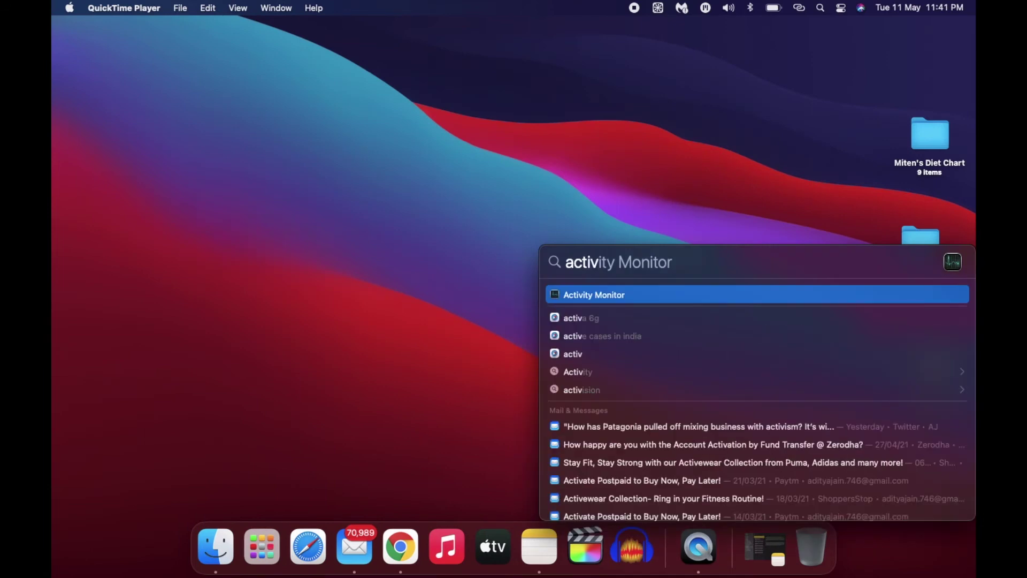
pyautogui.press('Return')
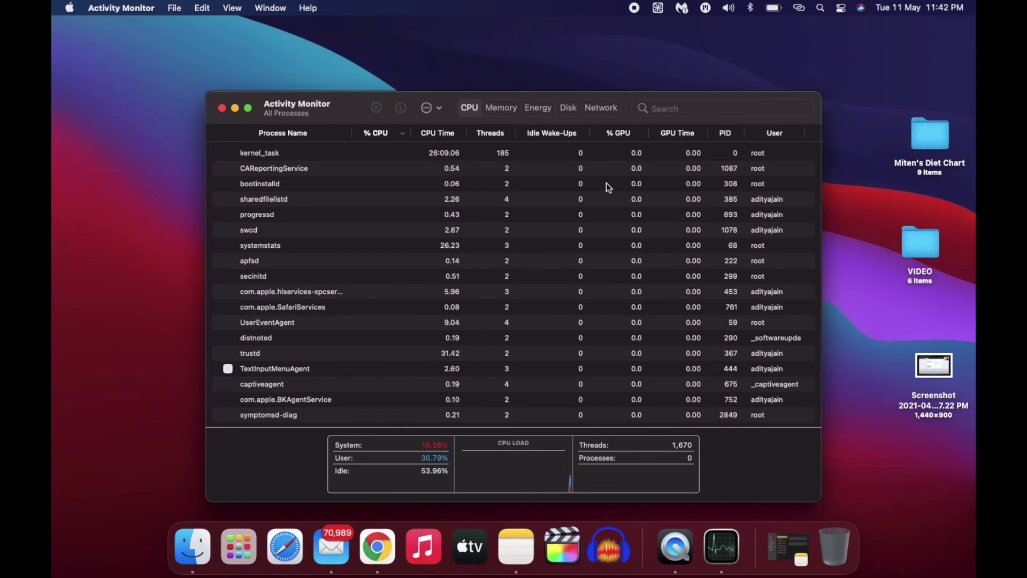
pyautogui.scroll(-10, 607, 183)
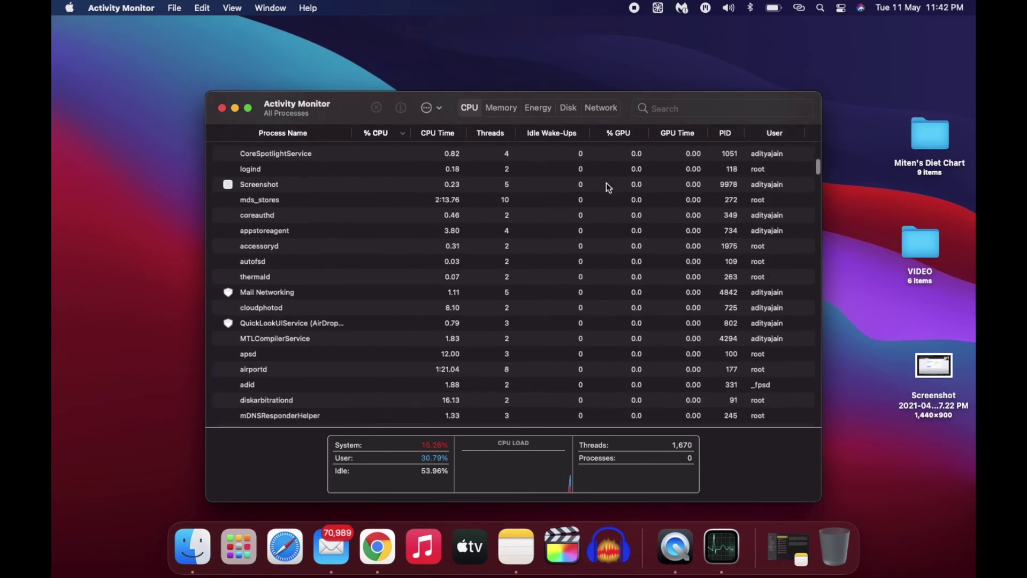
pyautogui.click(501, 108)
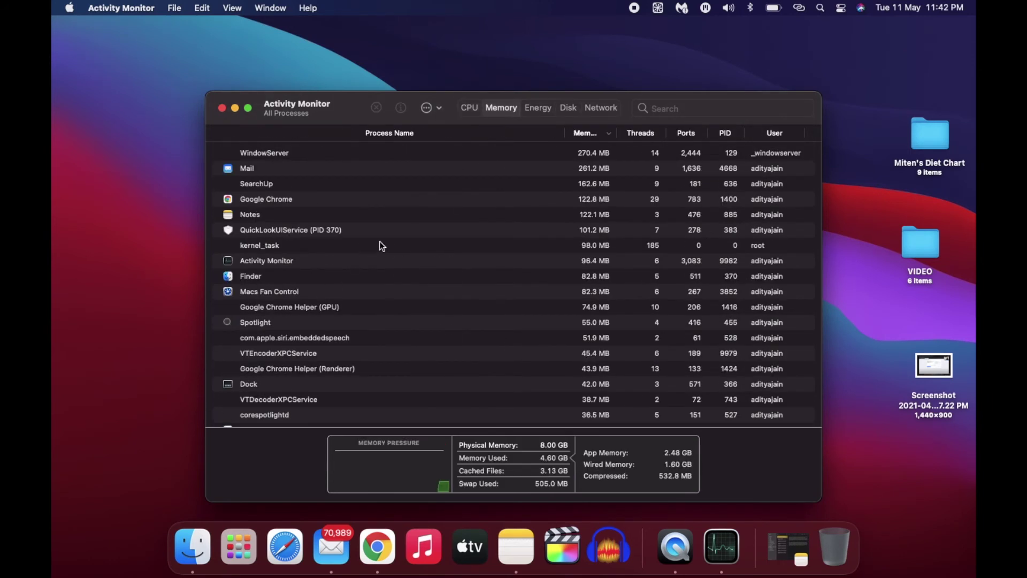
pyautogui.scroll(-2, 379, 247)
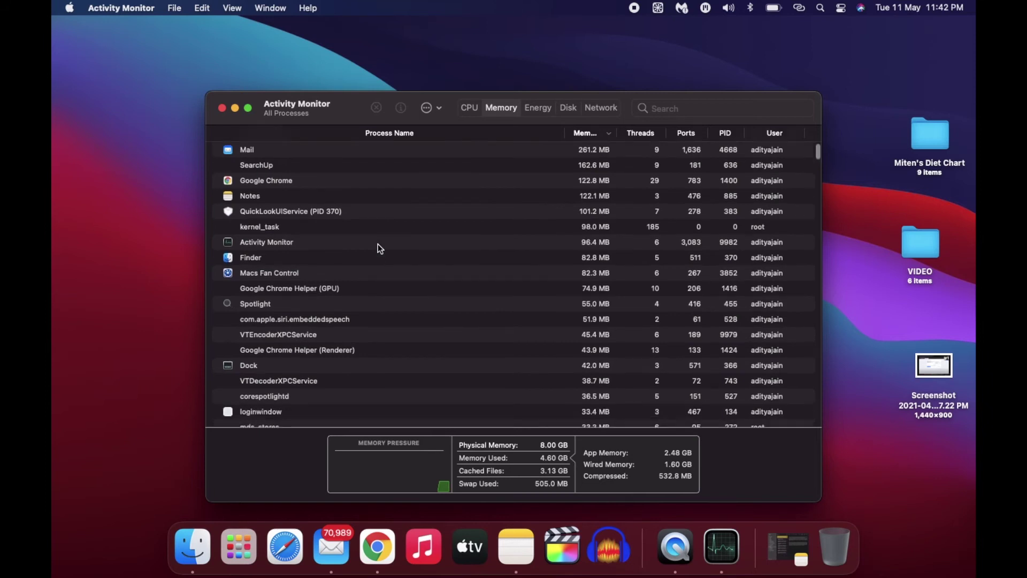
pyautogui.scroll(-10, 378, 245)
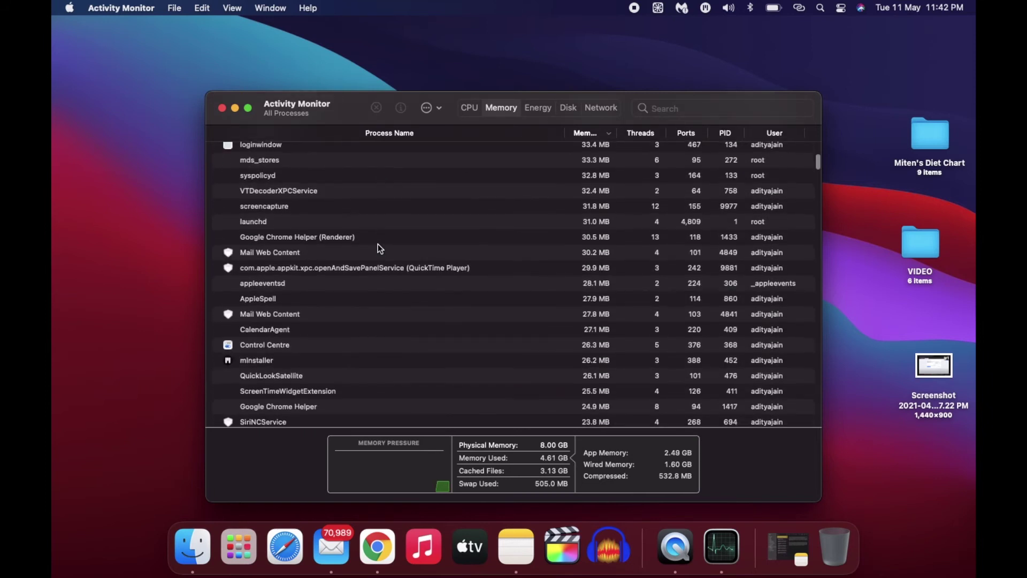
pyautogui.scroll(-10, 379, 248)
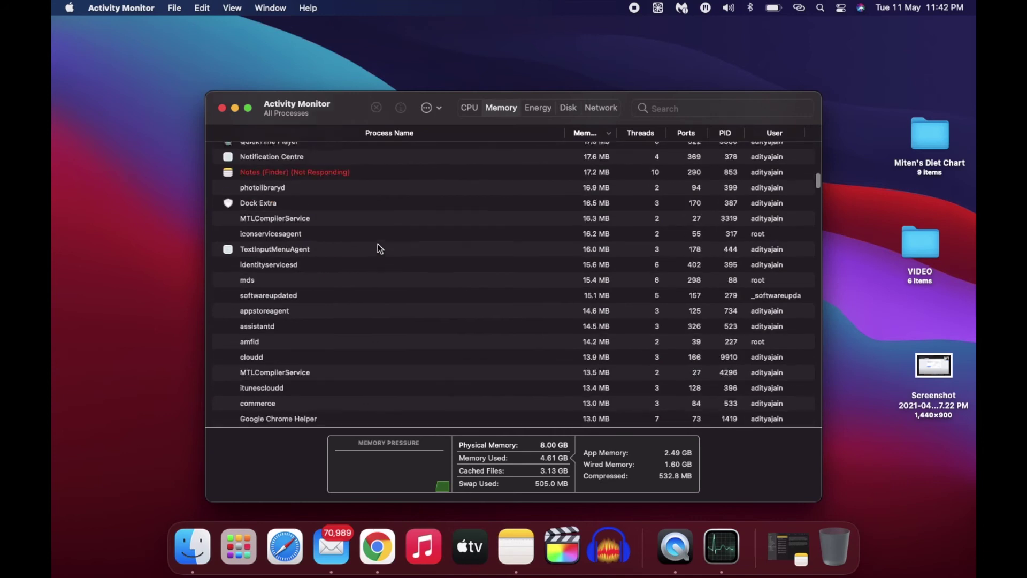
pyautogui.scroll(-10, 378, 248)
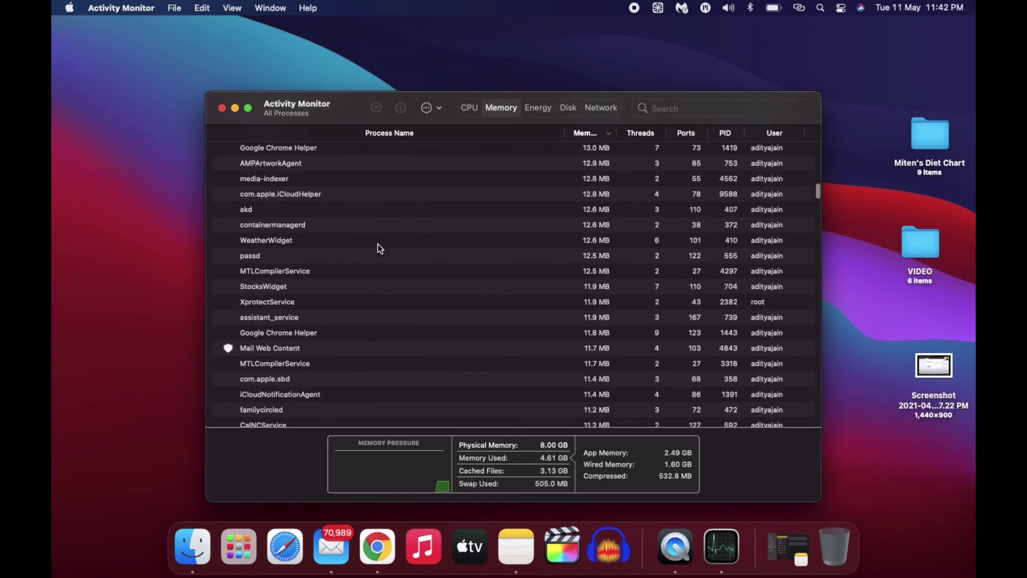
pyautogui.scroll(-10, 378, 248)
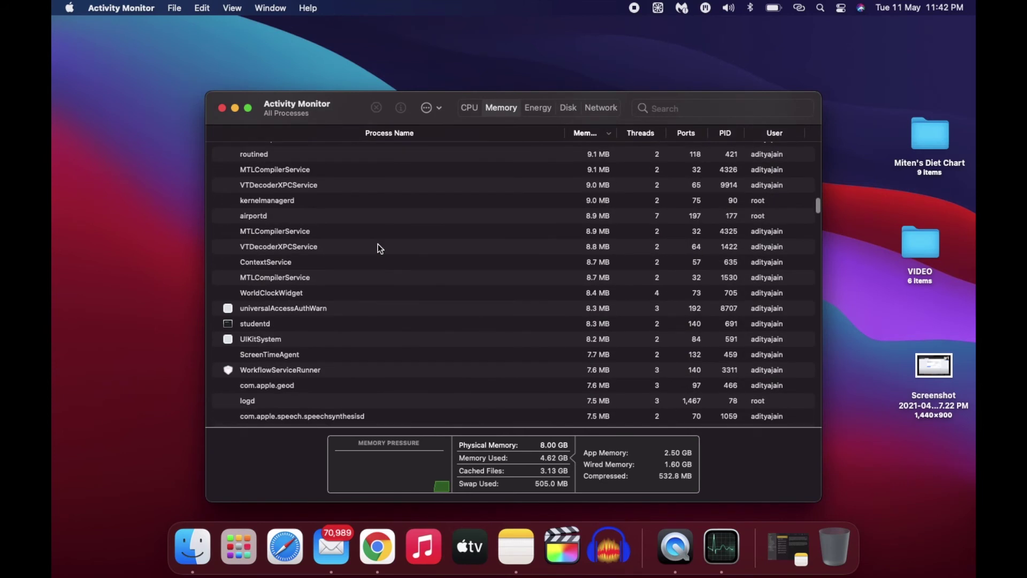
pyautogui.scroll(20, 378, 249)
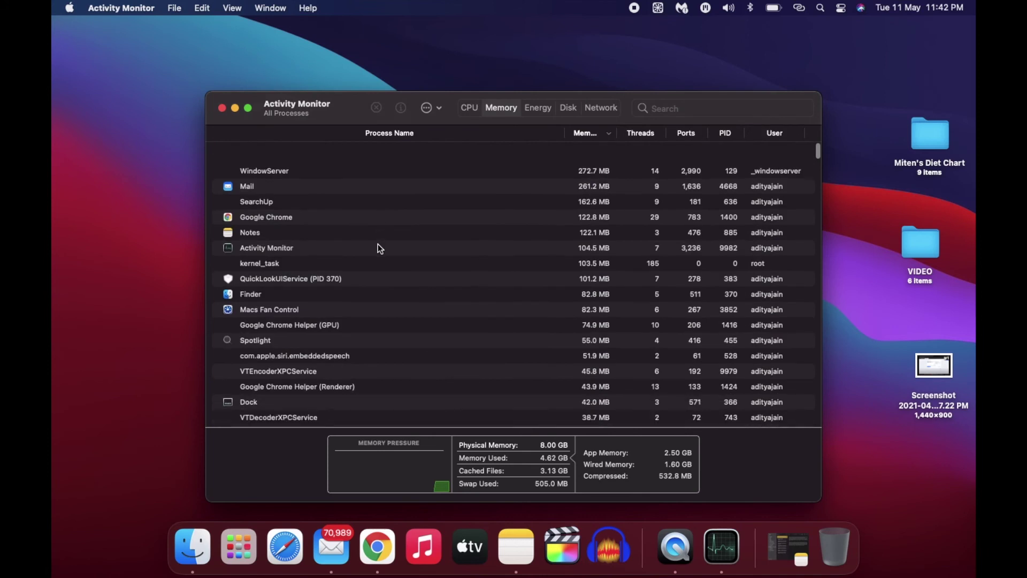
# Check the Energy, Disk and Network views, then return to CPU usage.
pyautogui.click(550, 114)
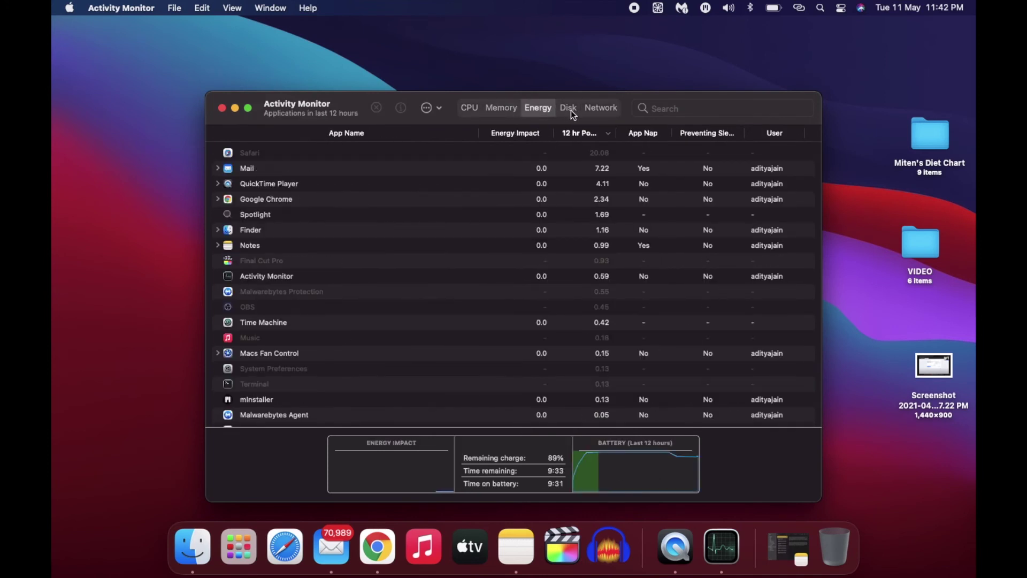
pyautogui.click(571, 111)
pyautogui.click(606, 111)
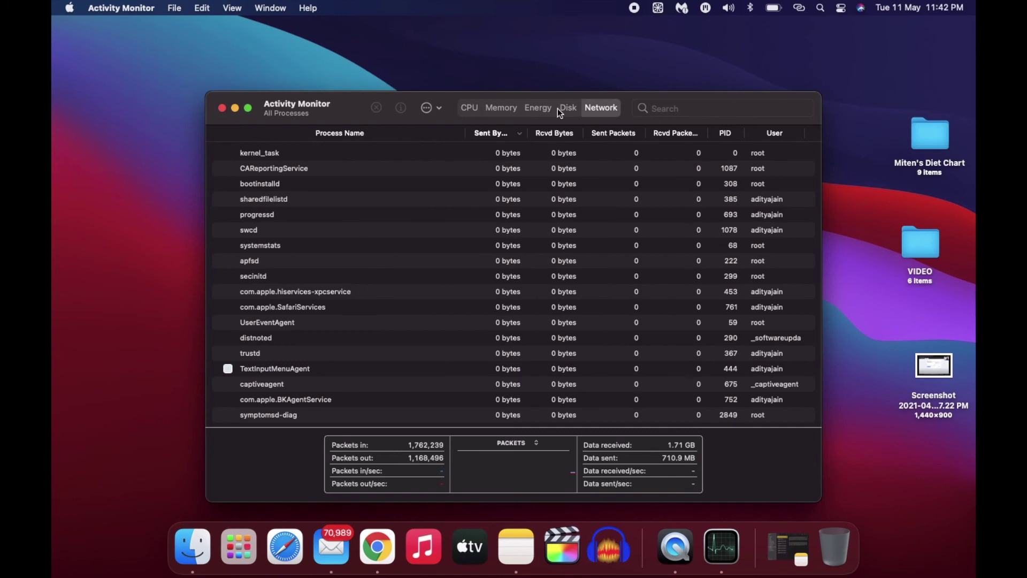
pyautogui.click(473, 110)
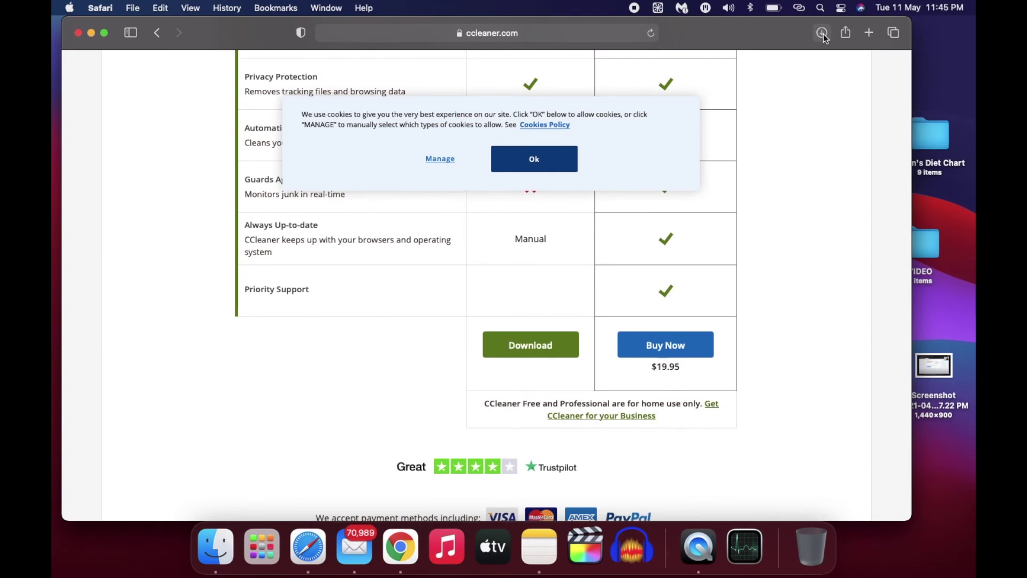
# Open CCMacSetup118.dmg from Safari's downloads, then show Launchpad to find CCleaner.
pyautogui.click(824, 35)
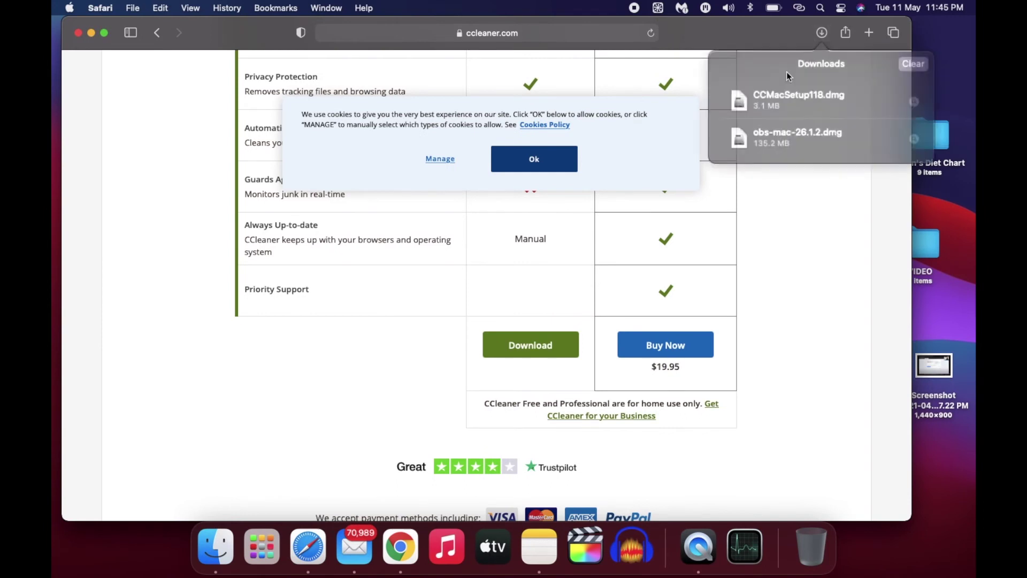
pyautogui.click(779, 97)
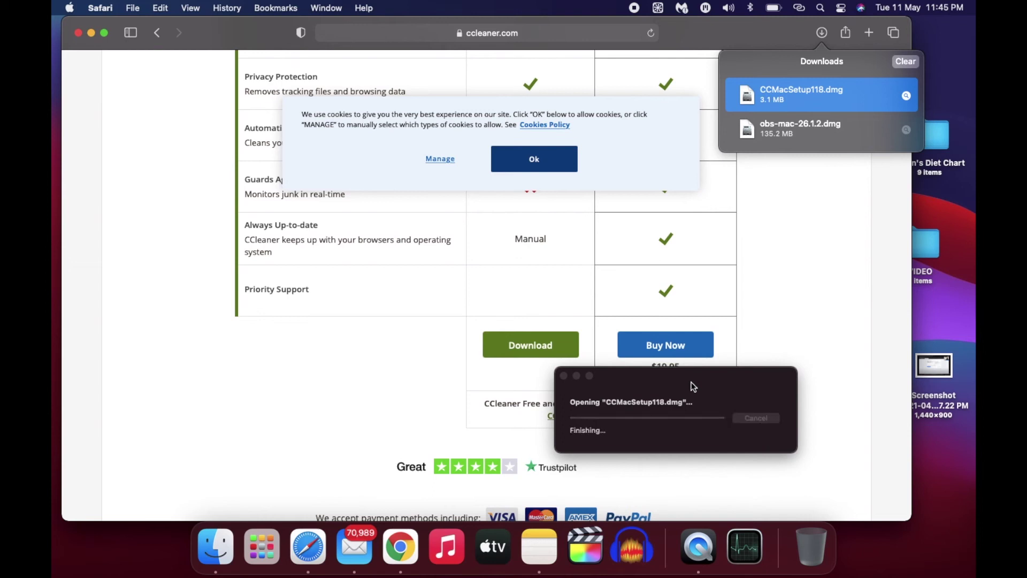
pyautogui.press('F4')
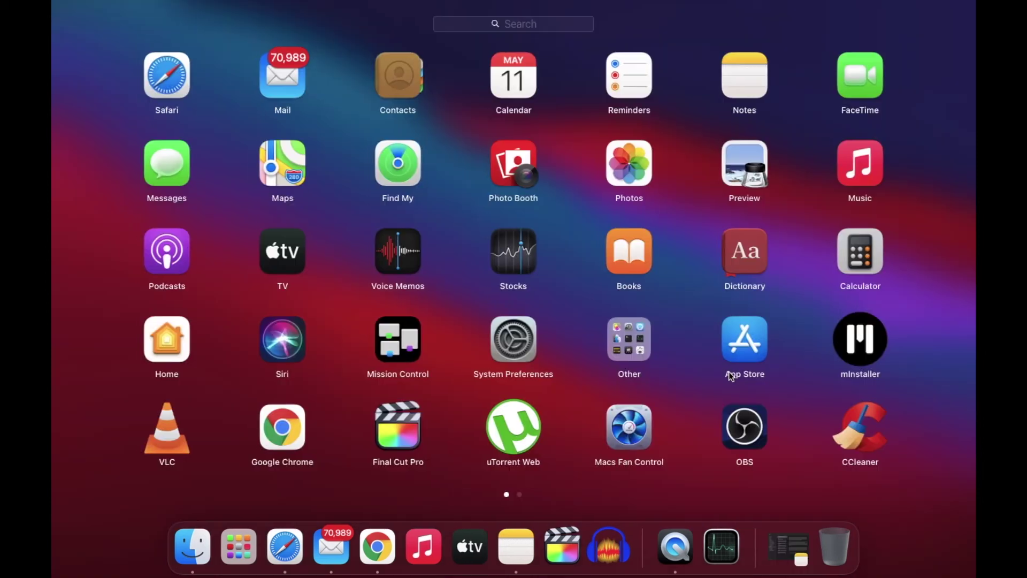
pyautogui.click(871, 435)
pyautogui.scroll(-2, 452, 296)
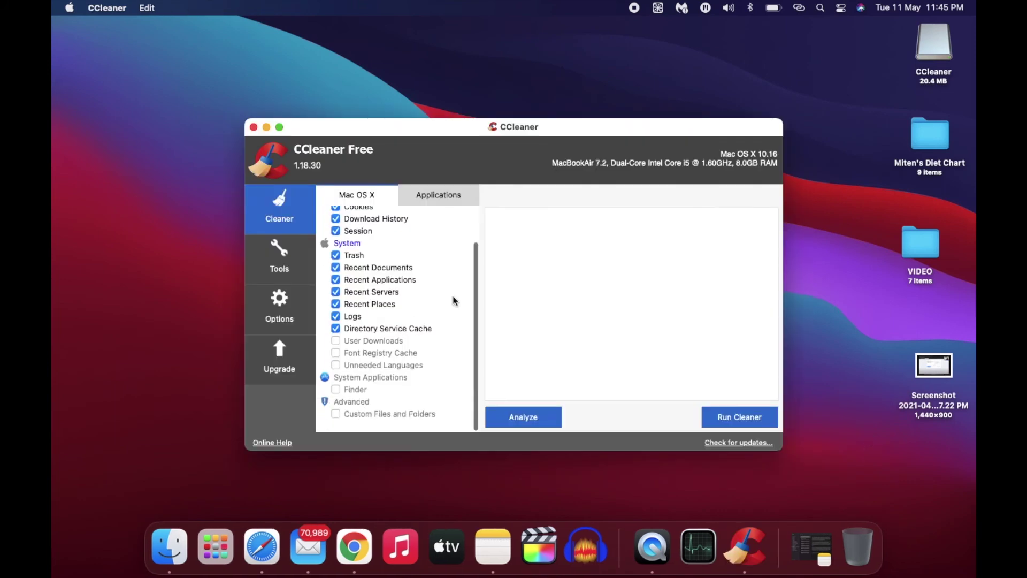
pyautogui.scroll(3, 453, 296)
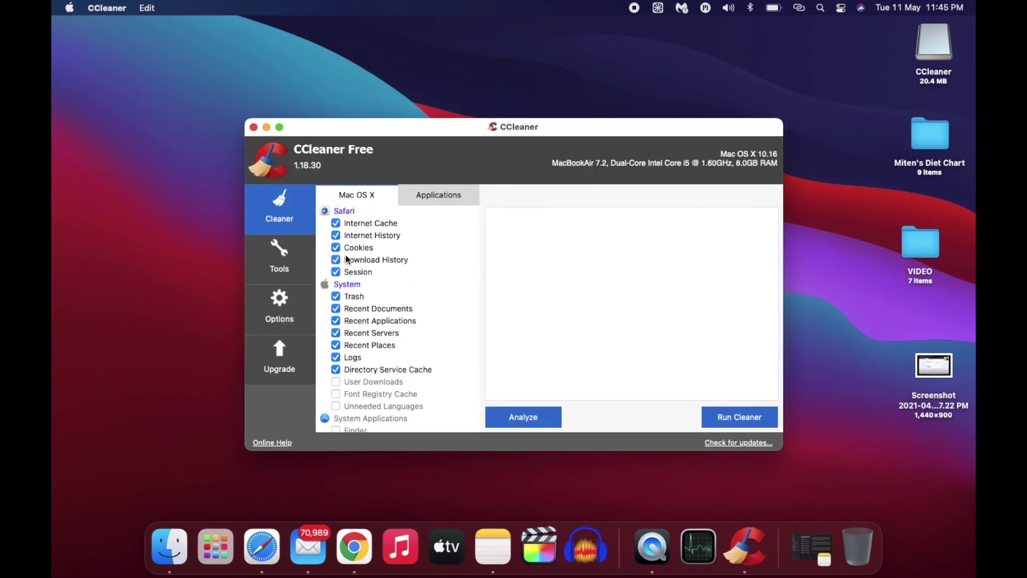
pyautogui.click(439, 195)
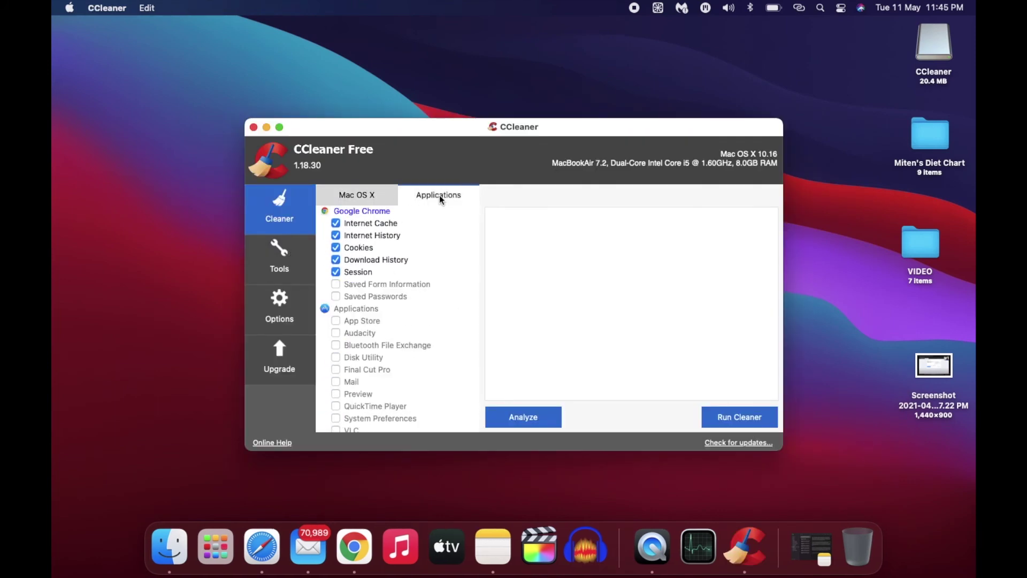
pyautogui.scroll(-1, 420, 332)
pyautogui.scroll(1, 419, 331)
pyautogui.click(367, 190)
pyautogui.scroll(-2, 408, 292)
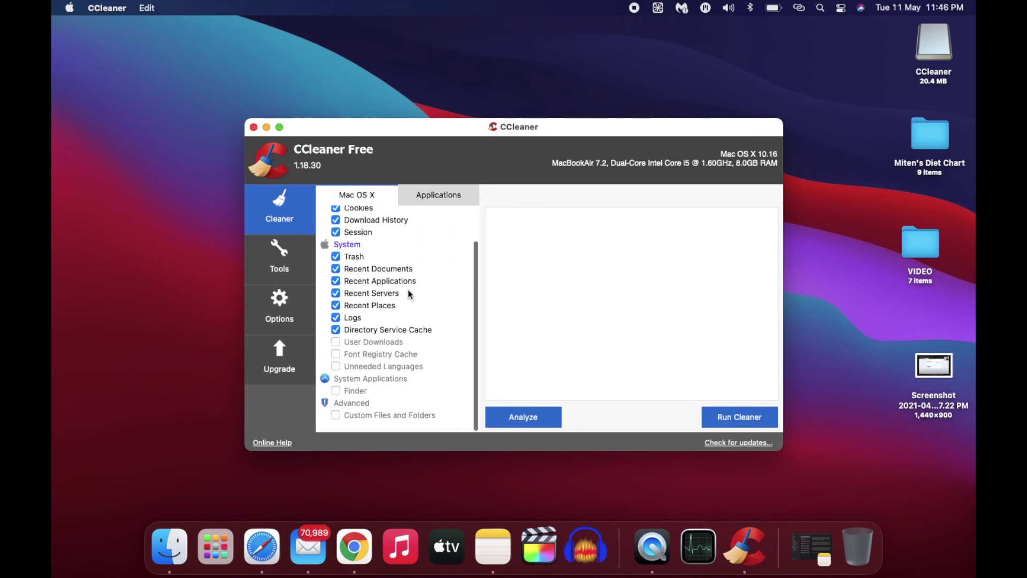
pyautogui.scroll(2, 408, 294)
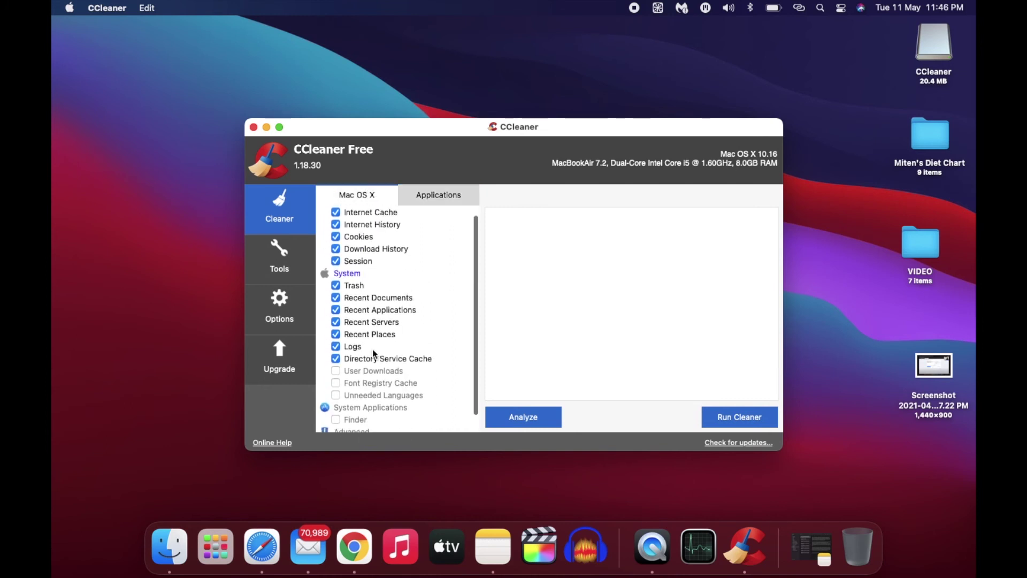
pyautogui.click(332, 370)
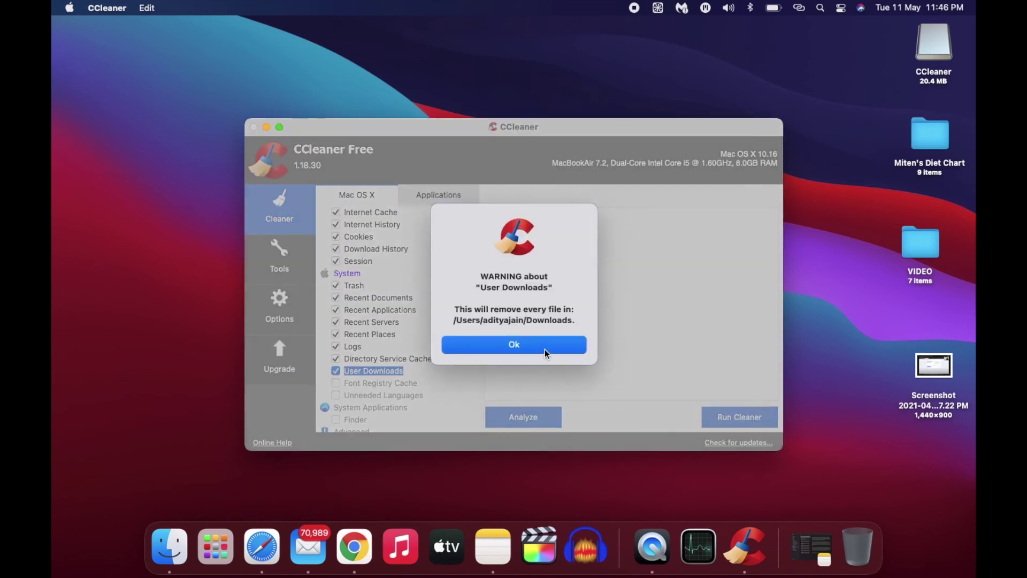
pyautogui.click(551, 347)
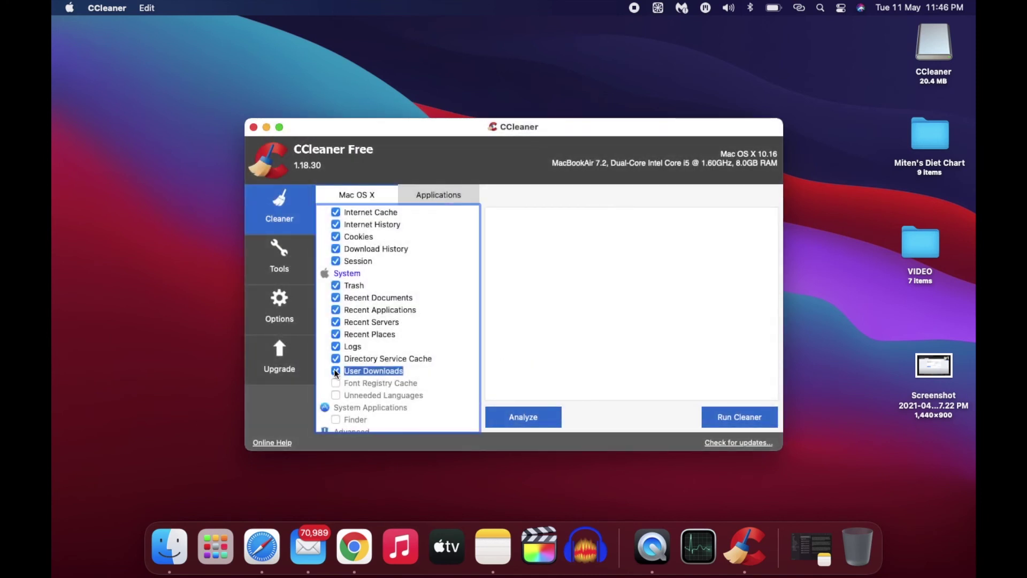
pyautogui.scroll(-2, 420, 374)
pyautogui.scroll(3, 421, 373)
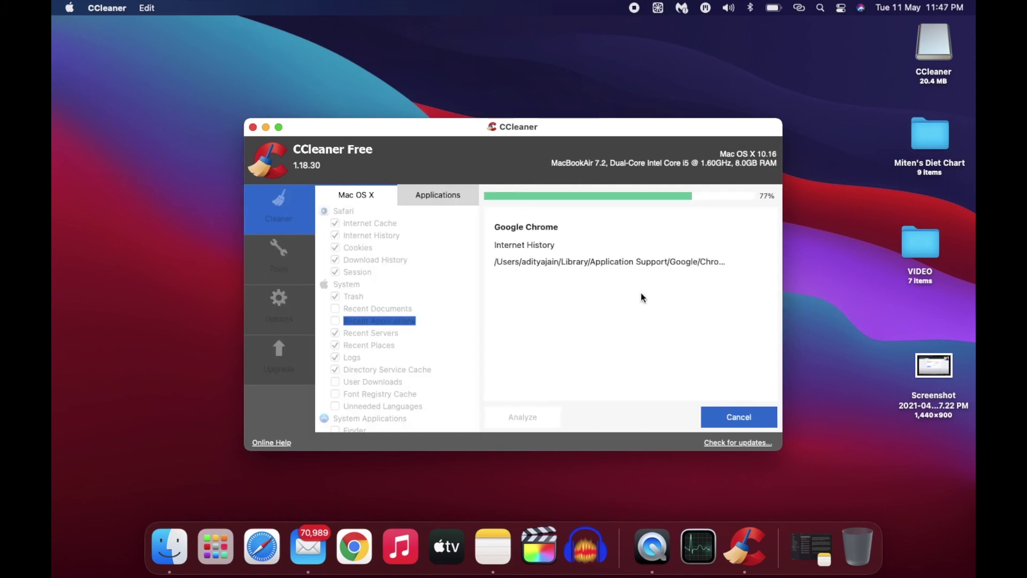
# Lower the system sound volume while the CCleaner cleanup runs.
pyautogui.press('XF86AudioLowerVolume')
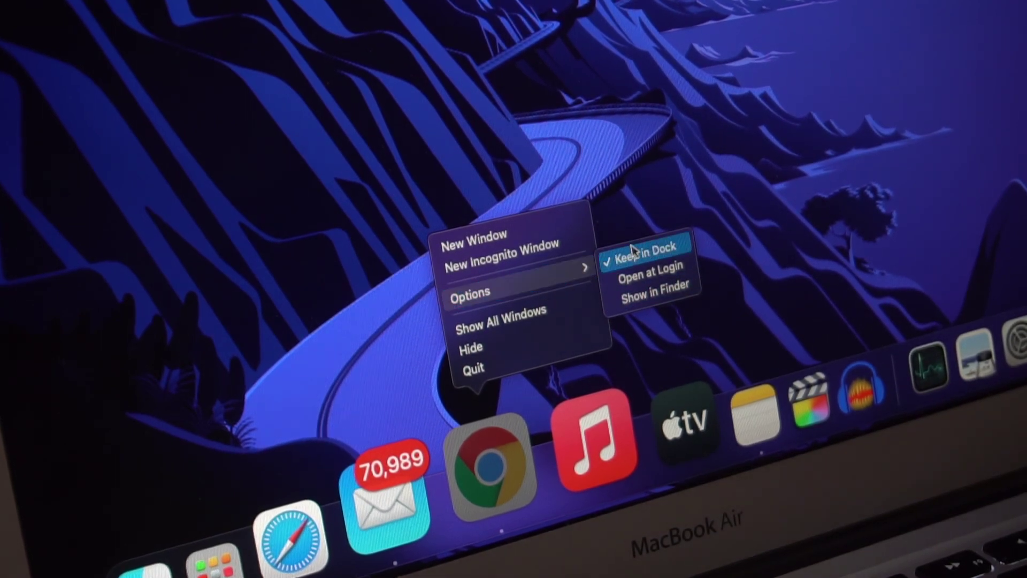
# Untick Keep in Dock in Google Chrome's Dock Options menu so it is no longer pinned.
pyautogui.click(648, 261)
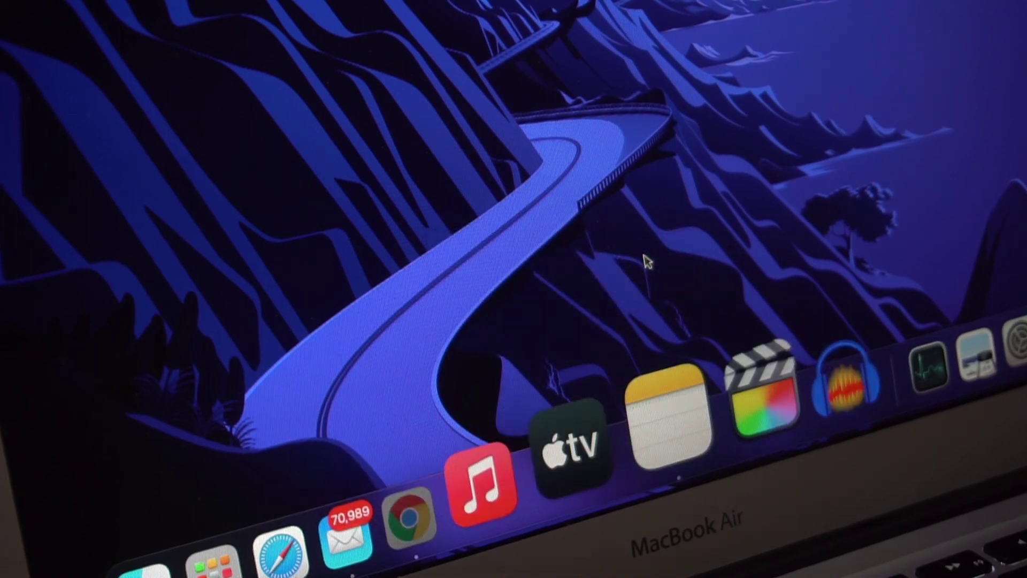